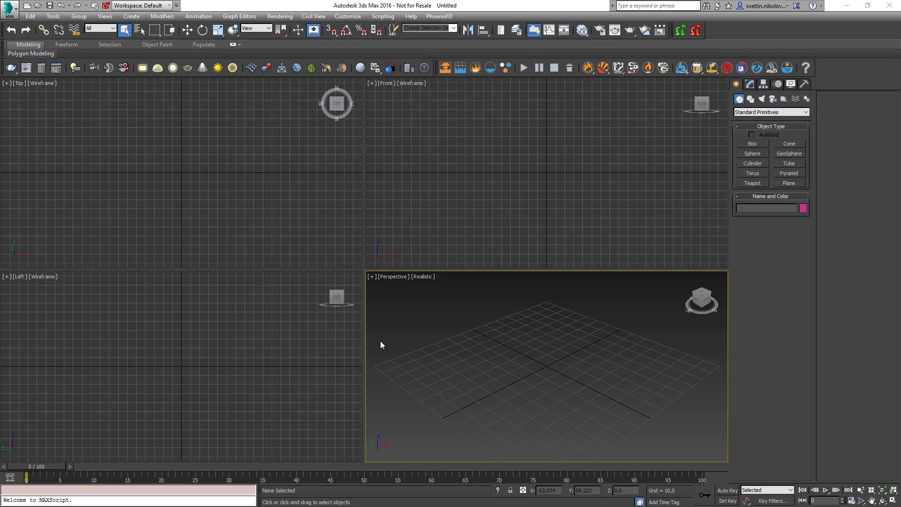
# Step: Create a sphere about 12.3 units in radius near the grid centre and apply a Phoenix FD smoke preset to it
pyautogui.click(756, 154)
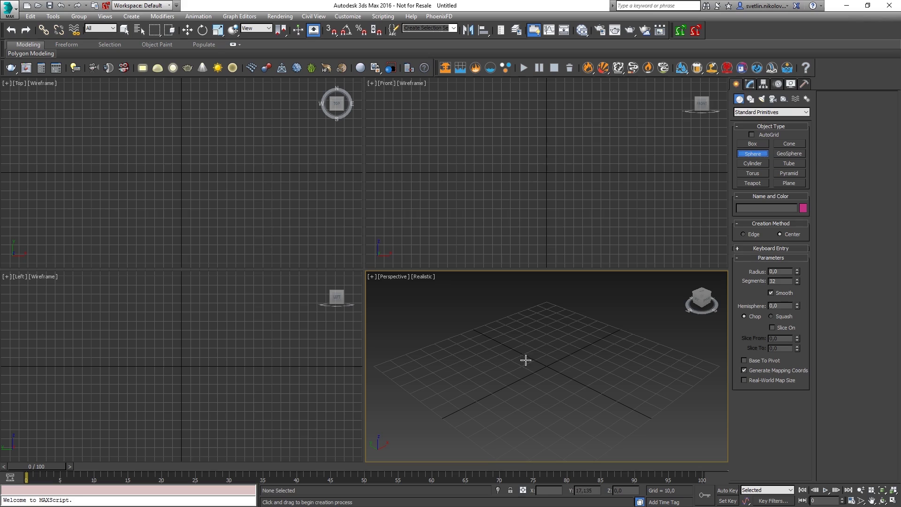
pyautogui.moveTo(519, 369); pyautogui.dragTo(526, 358)
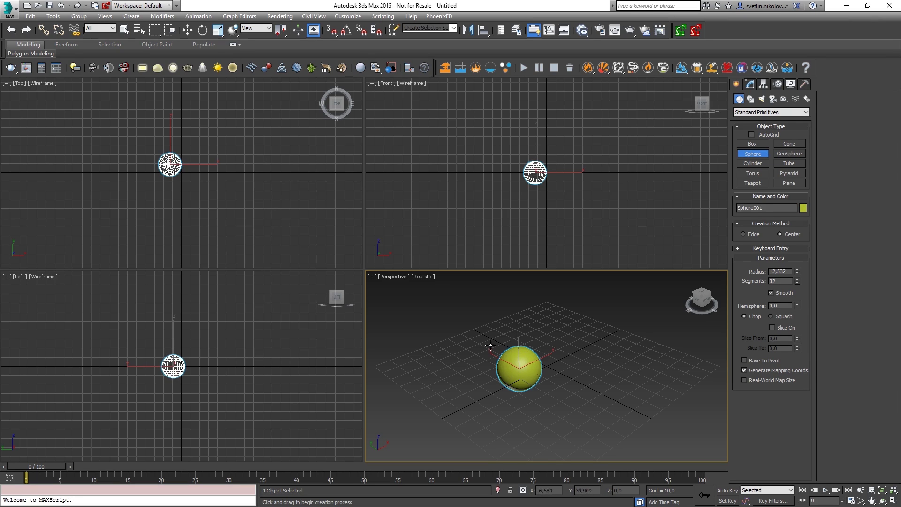
pyautogui.click(618, 69)
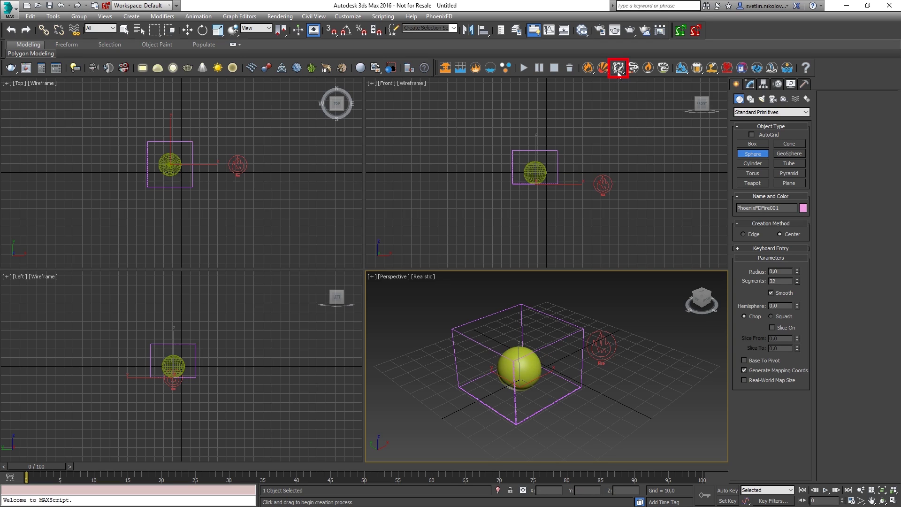
# Step: Decrease the Phoenix FD simulator's grid resolution until the cell size is 2.594
pyautogui.click(750, 85)
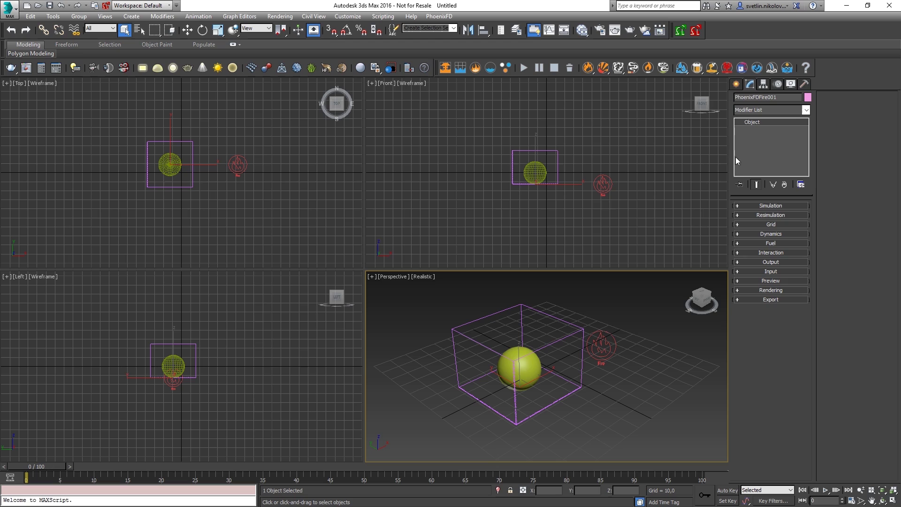
pyautogui.click(764, 225)
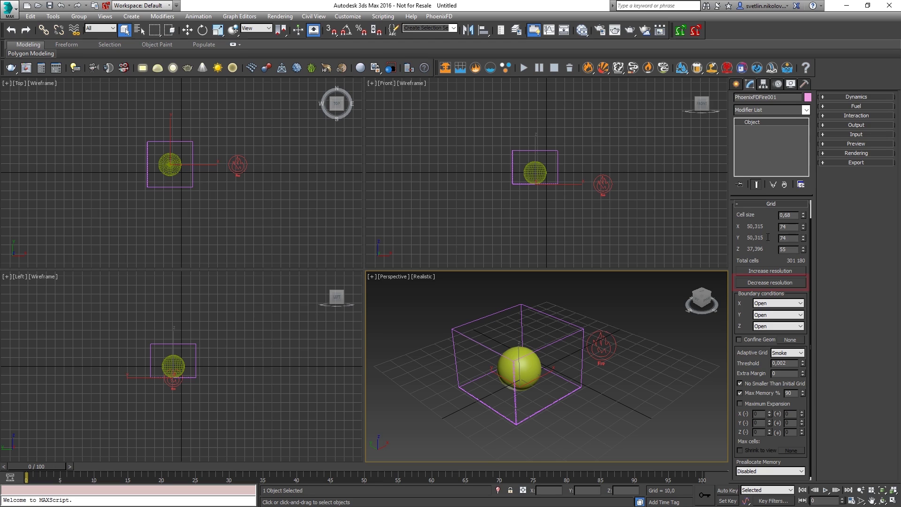
pyautogui.click(761, 283)
pyautogui.click(760, 283)
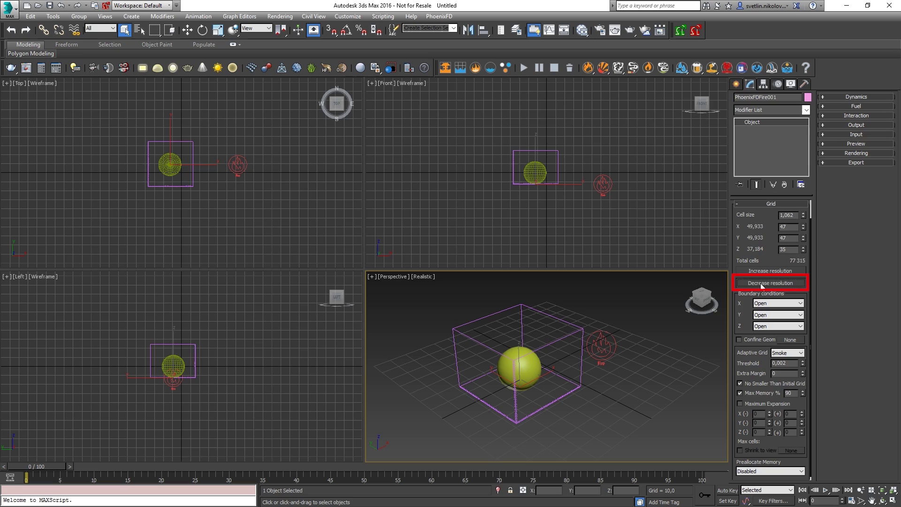
pyautogui.click(761, 283)
pyautogui.click(761, 283)
pyautogui.click(761, 283)
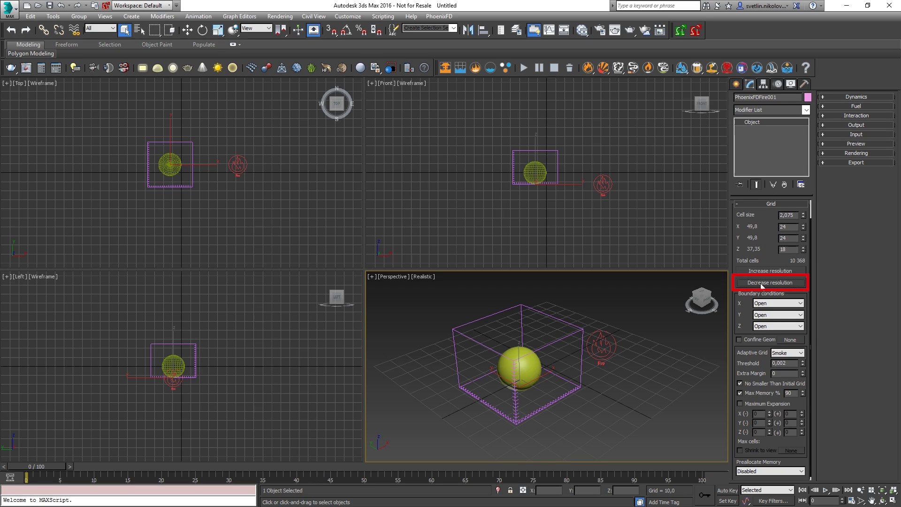
pyautogui.click(760, 283)
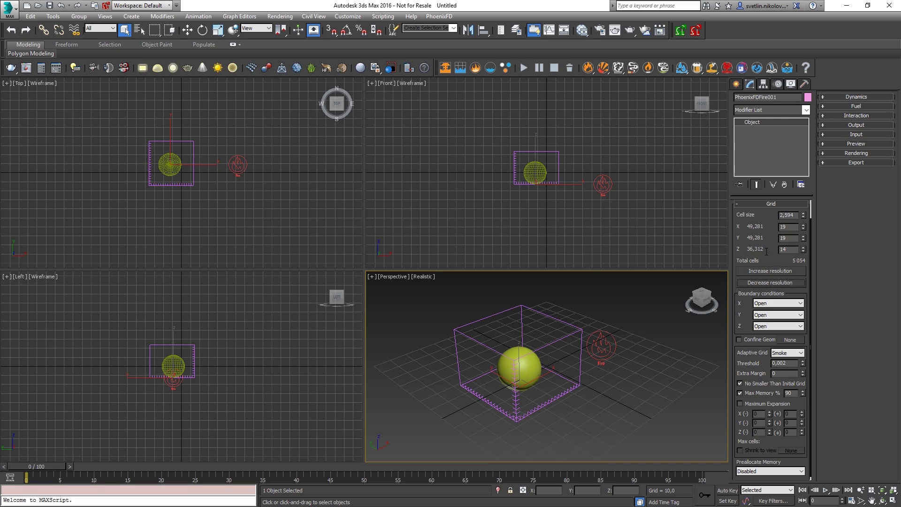
# Step: Disable the simulator's adaptive grid and set the grid size to X 20, Y 60 and Z 60 cells
pyautogui.click(794, 355)
pyautogui.click(786, 361)
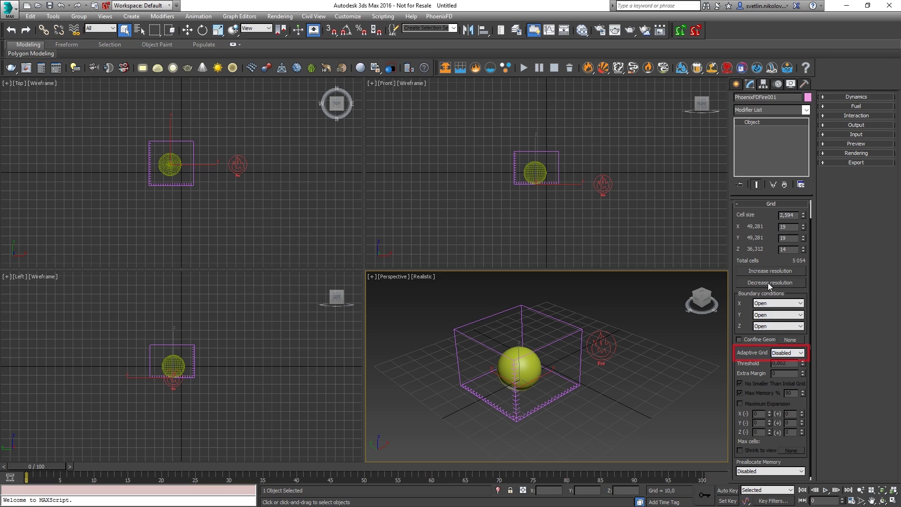
pyautogui.click(788, 227)
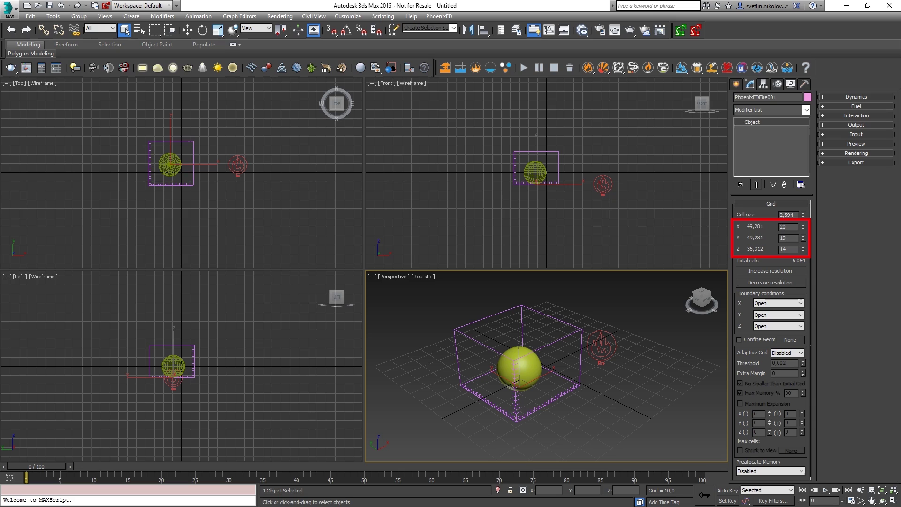
pyautogui.press('Tab')
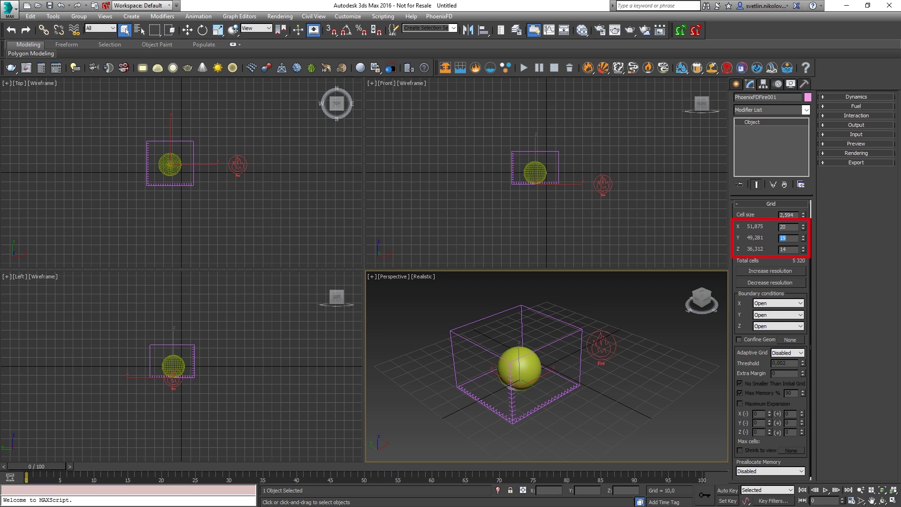
pyautogui.write('60')
pyautogui.press('Tab')
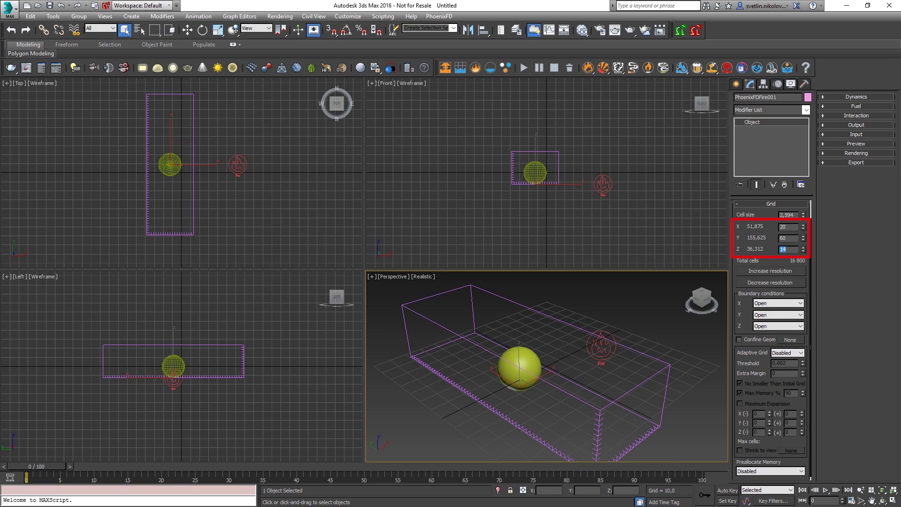
pyautogui.write('60')
pyautogui.press('Return')
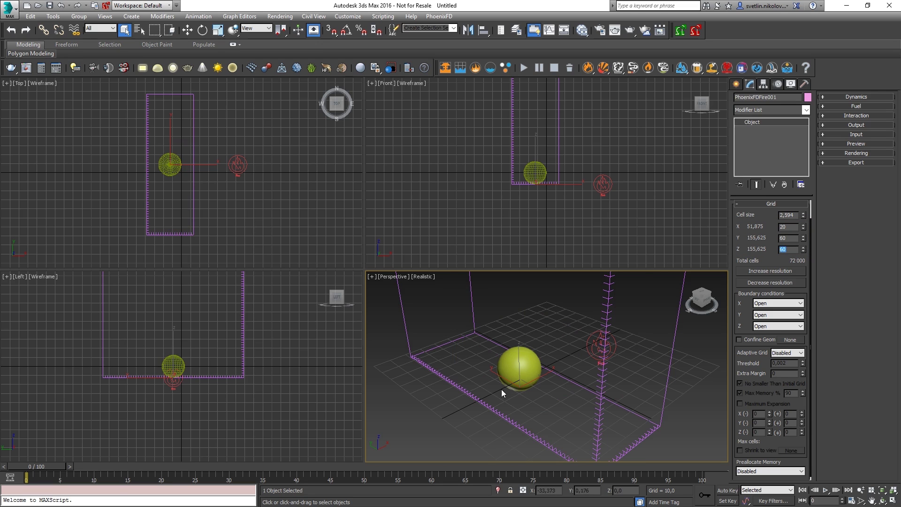
# Step: Create a box about 51.6 long, 49 wide and 24.8 high beside the sphere, inside the simulator grid
pyautogui.moveTo(501, 390)
pyautogui.keyDown('alt'); pyautogui.mouseDown(button='middle')
pyautogui.moveTo(491, 404)
pyautogui.moveTo(502, 391)
pyautogui.moveTo(498, 400)
pyautogui.mouseUp(button='middle'); pyautogui.keyUp('alt')
pyautogui.hotkey('alt', 'w')
pyautogui.moveTo(328, 357)
pyautogui.keyDown('alt'); pyautogui.mouseDown(button='middle')
pyautogui.moveTo(354, 352)
pyautogui.moveTo(361, 338)
pyautogui.moveTo(400, 358)
pyautogui.moveTo(360, 398)
pyautogui.moveTo(319, 348)
pyautogui.mouseUp(button='middle'); pyautogui.keyUp('alt')
pyautogui.scroll(-3, 354, 352)
pyautogui.click(740, 86)
pyautogui.click(754, 144)
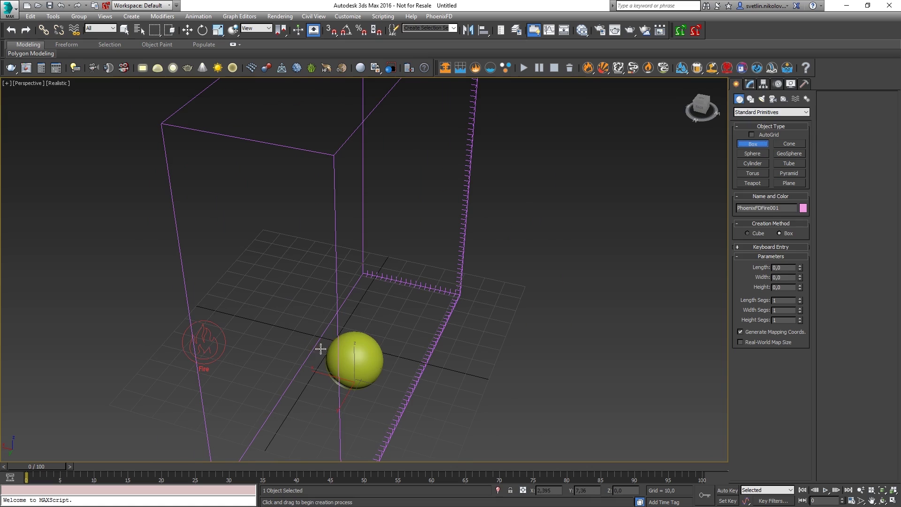
pyautogui.moveTo(319, 348); pyautogui.dragTo(458, 322)
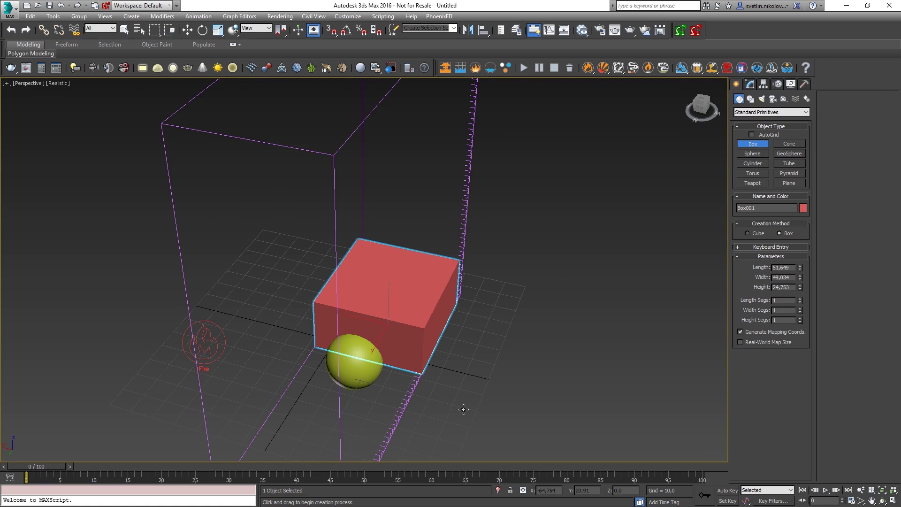
# Step: Move the box straight up to about Z 24 so it sits above the sphere as an obstacle
pyautogui.keyDown('alt'); pyautogui.moveTo(408, 412); pyautogui.dragTo(396, 374, button='middle'); pyautogui.keyUp('alt')
pyautogui.press('w')
pyautogui.moveTo(391, 263); pyautogui.dragTo(390, 243)
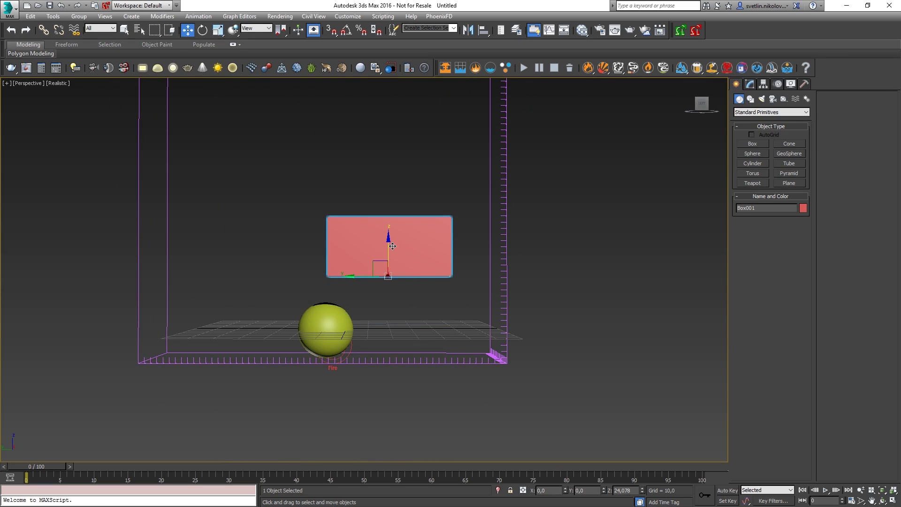
pyautogui.keyDown('alt'); pyautogui.moveTo(387, 318); pyautogui.dragTo(388, 328, button='middle'); pyautogui.keyUp('alt')
# Step: Set the animation end time to 1000 and start the Phoenix FD simulation
pyautogui.click(851, 501)
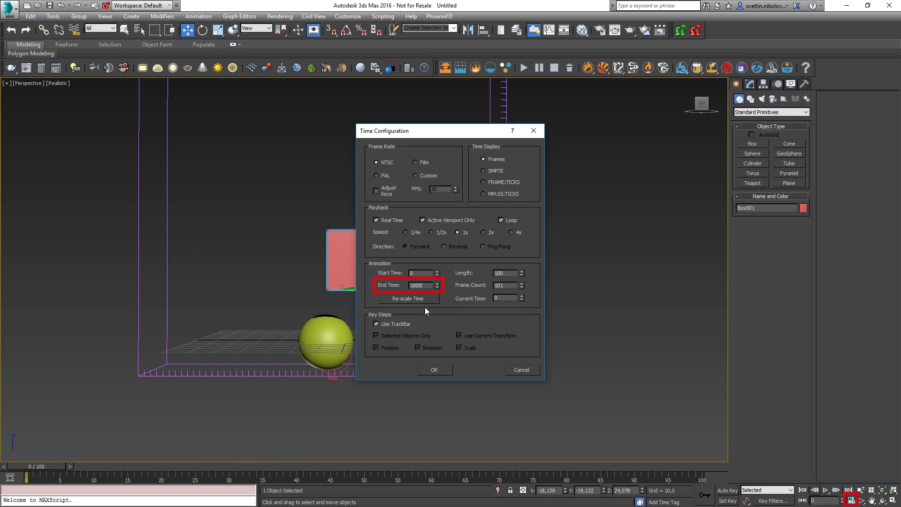
pyautogui.click(437, 369)
pyautogui.moveTo(410, 322); pyautogui.dragTo(414, 372, button='middle')
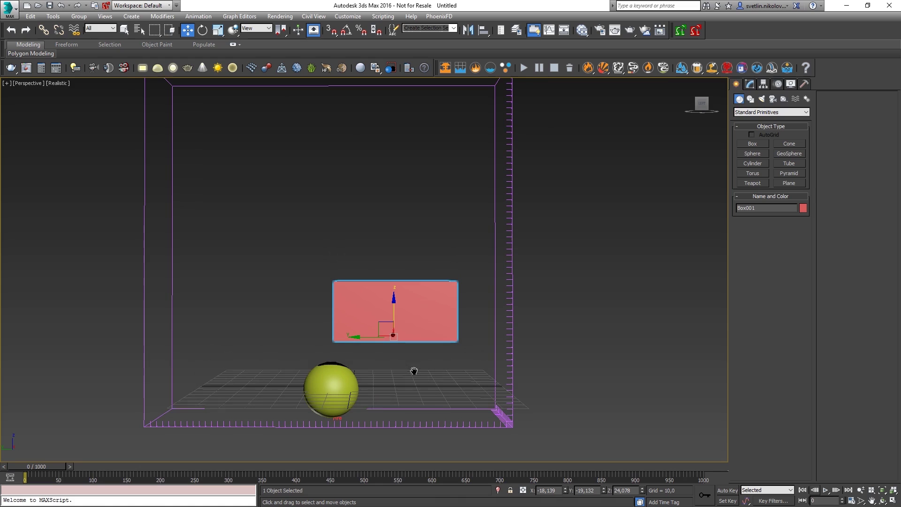
pyautogui.click(523, 68)
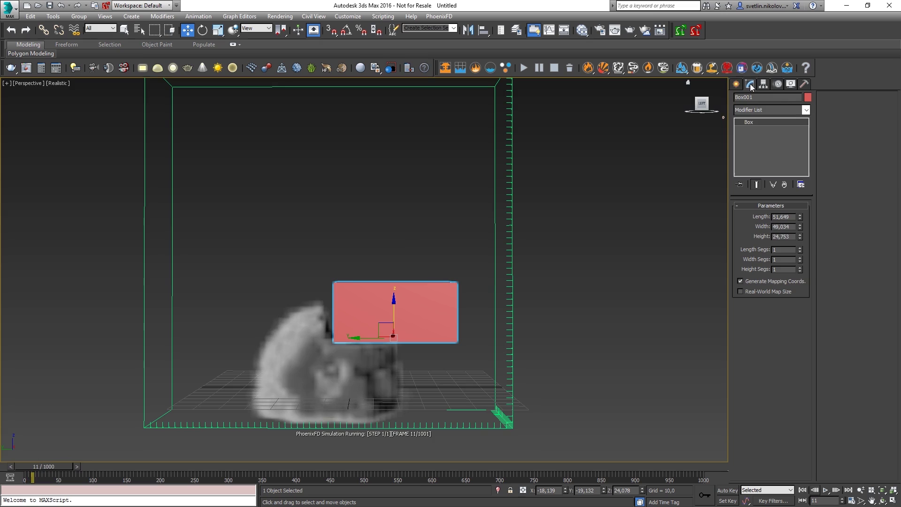
# Step: Disable the simulator's GPU viewport preview, draw just a slice along the X Axis, and display the viewport in wireframe
pyautogui.moveTo(435, 151); pyautogui.dragTo(548, 219)
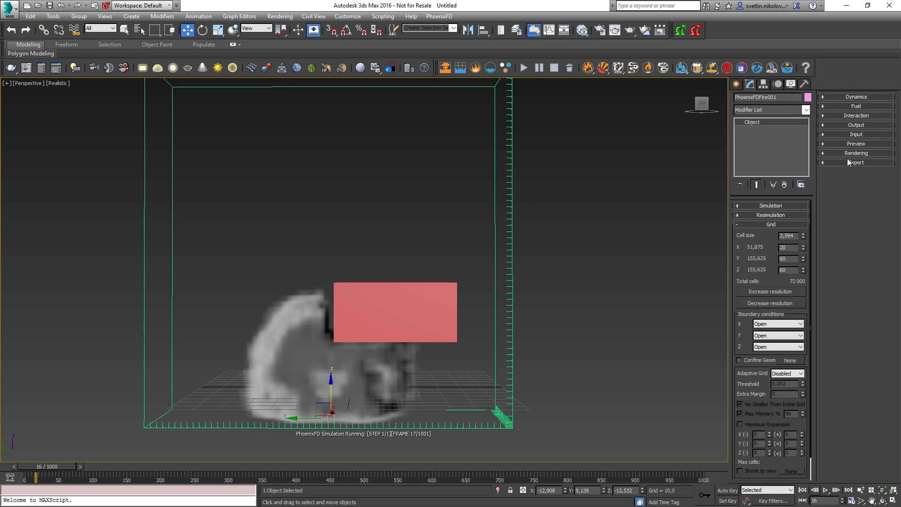
pyautogui.click(856, 143)
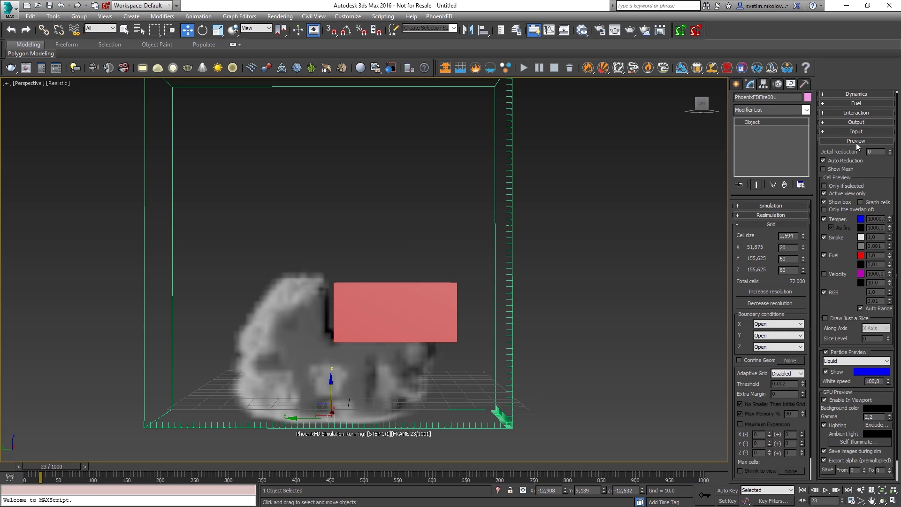
pyautogui.click(844, 399)
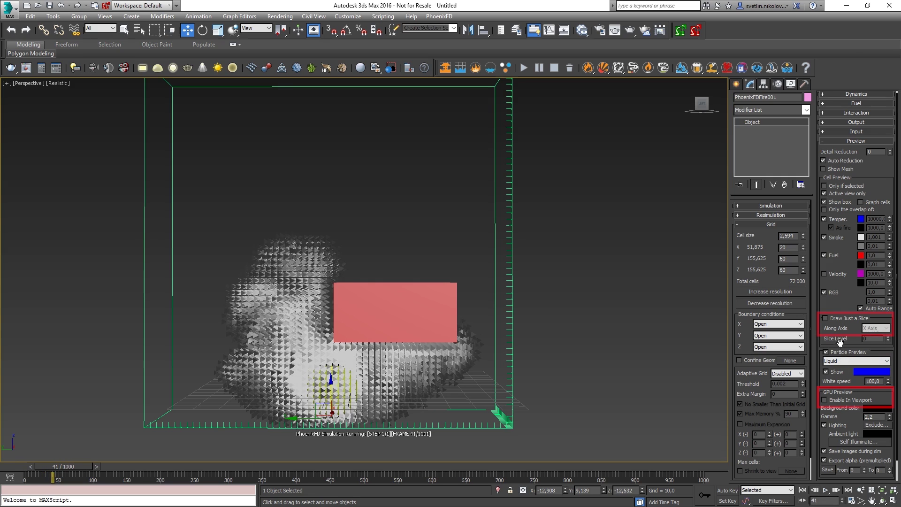
pyautogui.click(837, 318)
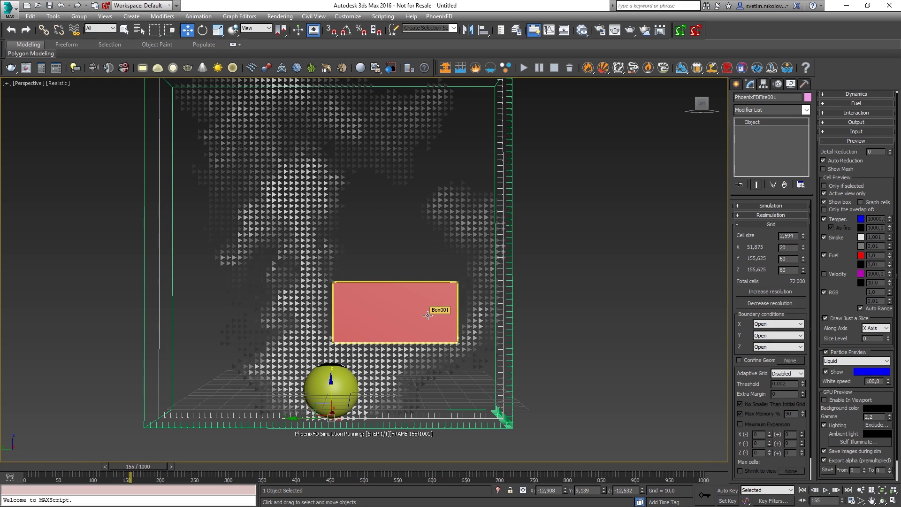
pyautogui.click(65, 83)
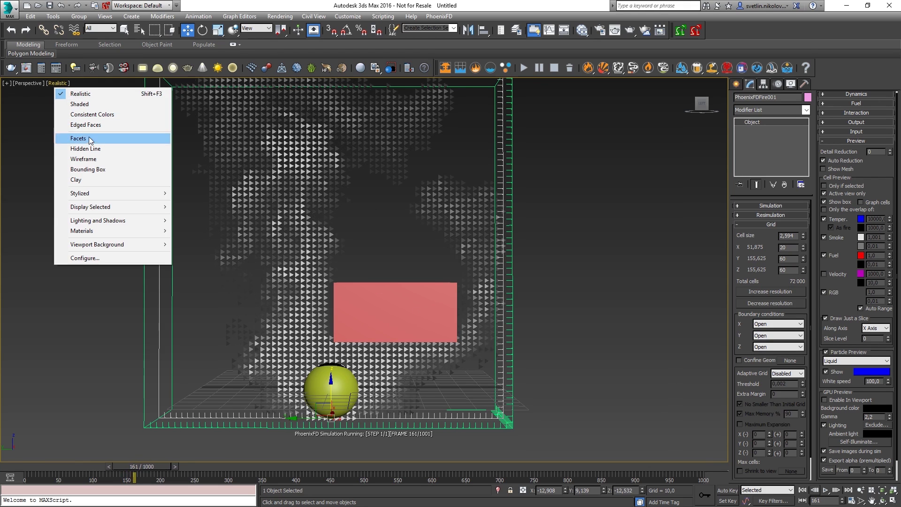
pyautogui.click(87, 159)
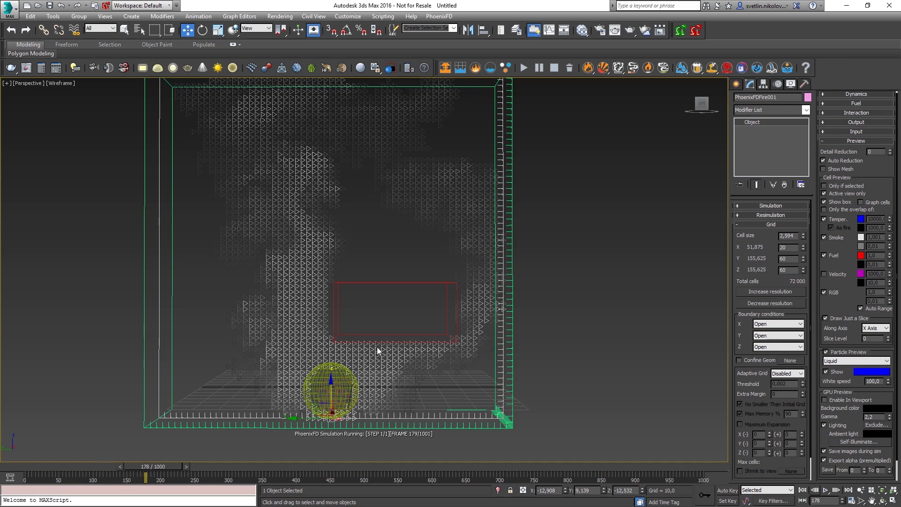
# Step: Turn off Solid Object for the box in its Phoenix FD properties
pyautogui.moveTo(373, 265); pyautogui.dragTo(399, 304)
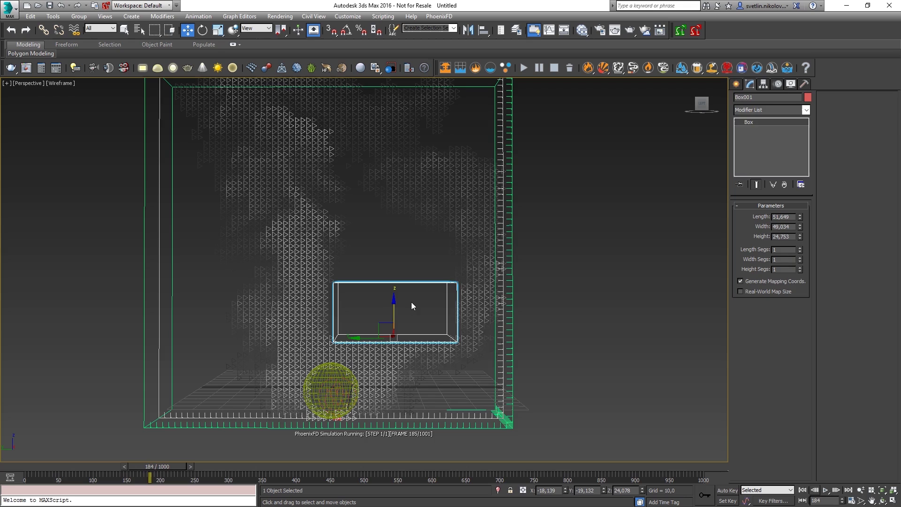
pyautogui.rightClick(412, 302)
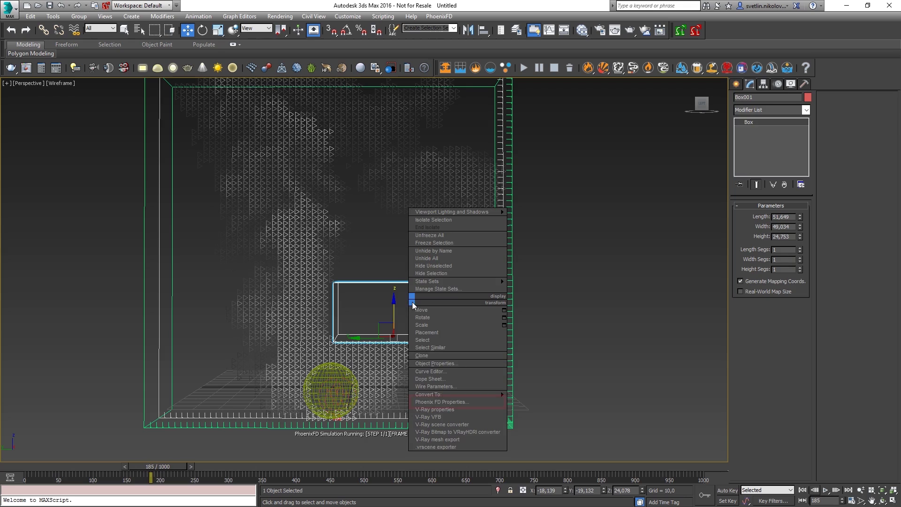
pyautogui.click(475, 401)
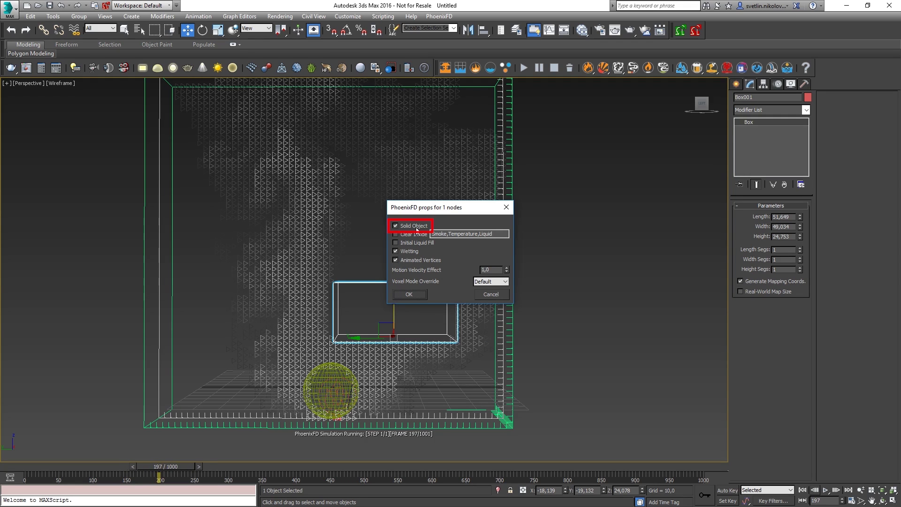
pyautogui.click(416, 228)
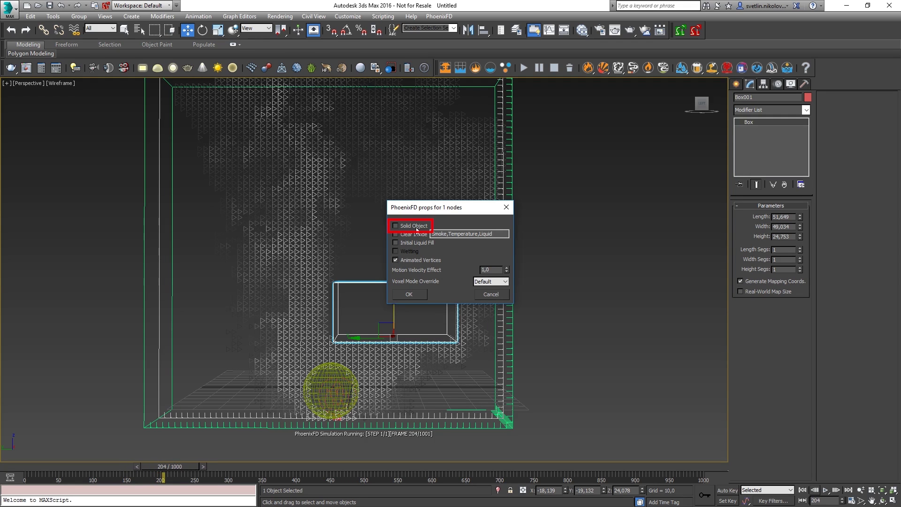
pyautogui.click(417, 294)
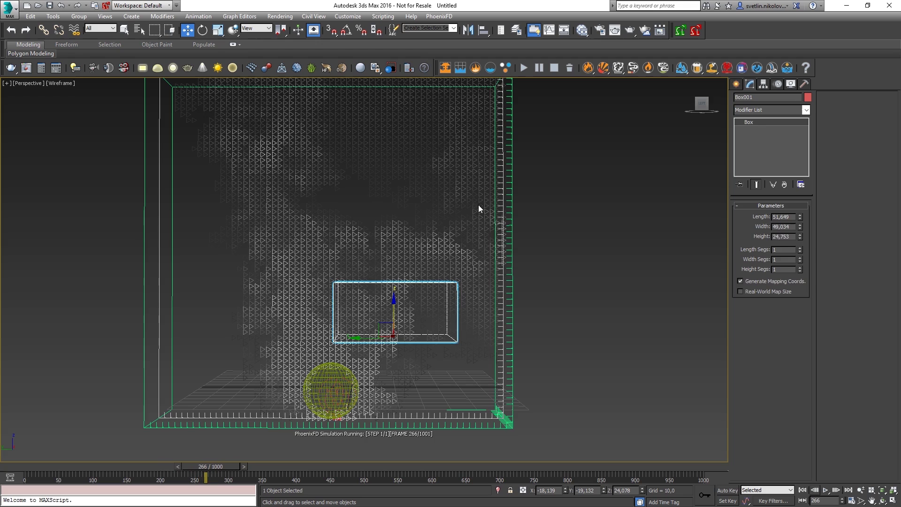
# Step: Open the Phoenix FD simulator's Interaction settings to examine its object list and Object voxels option
pyautogui.moveTo(478, 204); pyautogui.dragTo(512, 246)
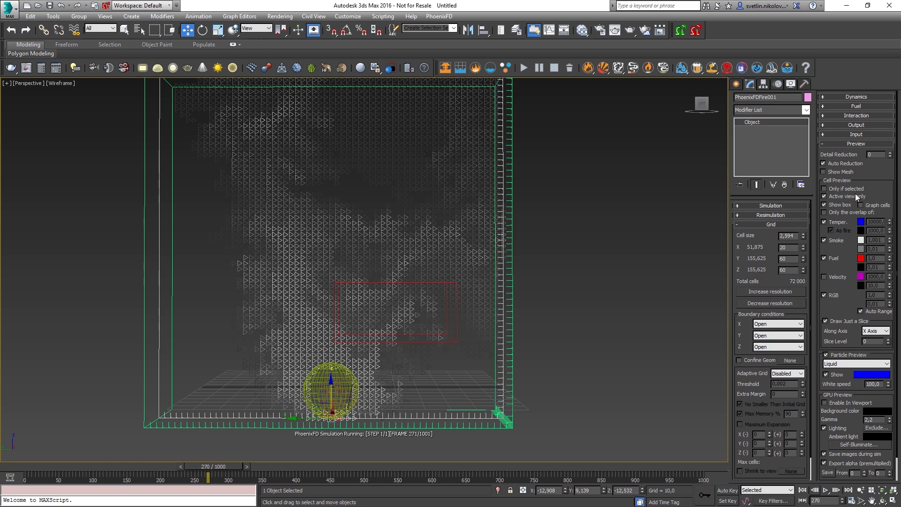
pyautogui.click(848, 116)
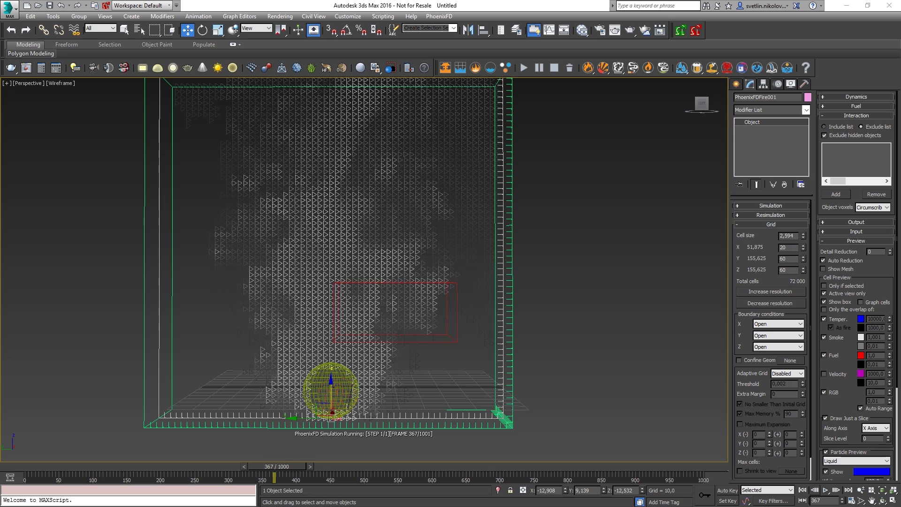
# Step: Enable Clear Inside with the channels Smoke, Temperature and Liquid in the box's Phoenix FD properties
pyautogui.click(415, 301)
pyautogui.rightClick(411, 294)
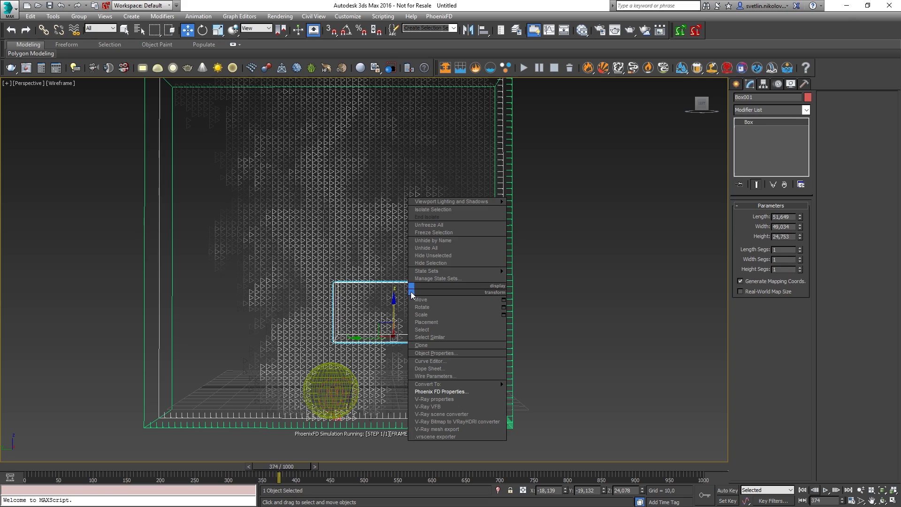
pyautogui.click(474, 392)
pyautogui.click(414, 234)
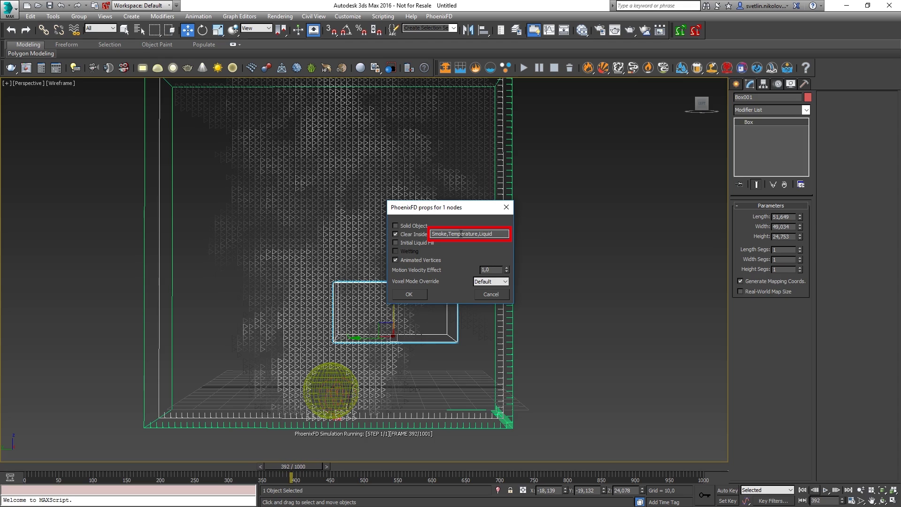
pyautogui.click(495, 235)
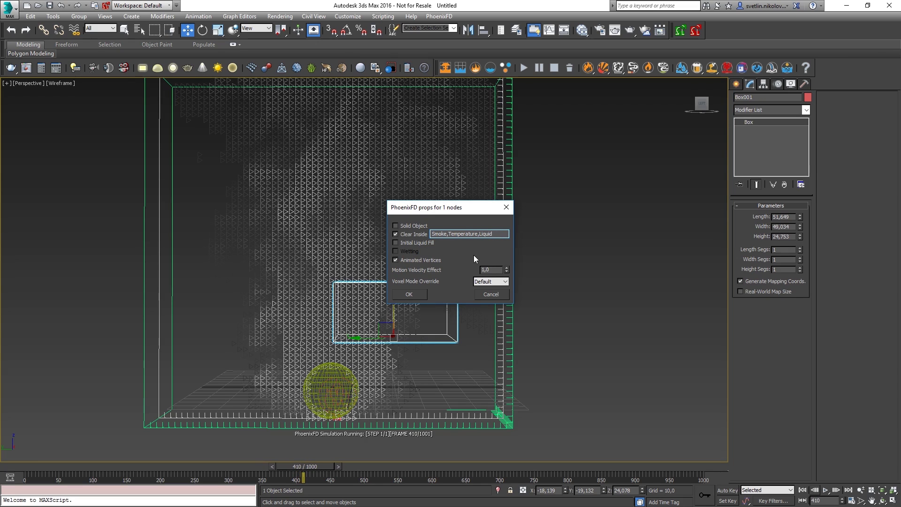
pyautogui.click(419, 295)
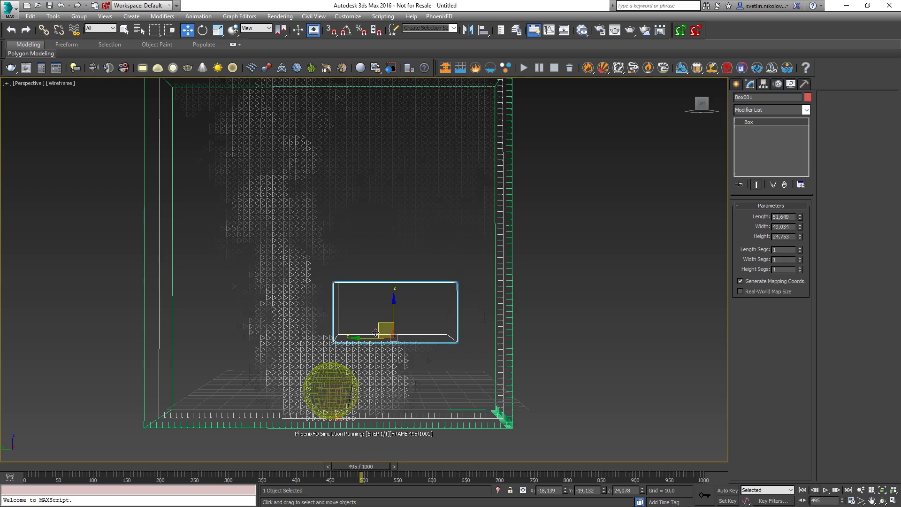
# Step: Create a second box about 56 long, 44.5 wide and 37.8 high beside the smoke source, and raise it to about Z 22.5
pyautogui.click(736, 84)
pyautogui.click(752, 145)
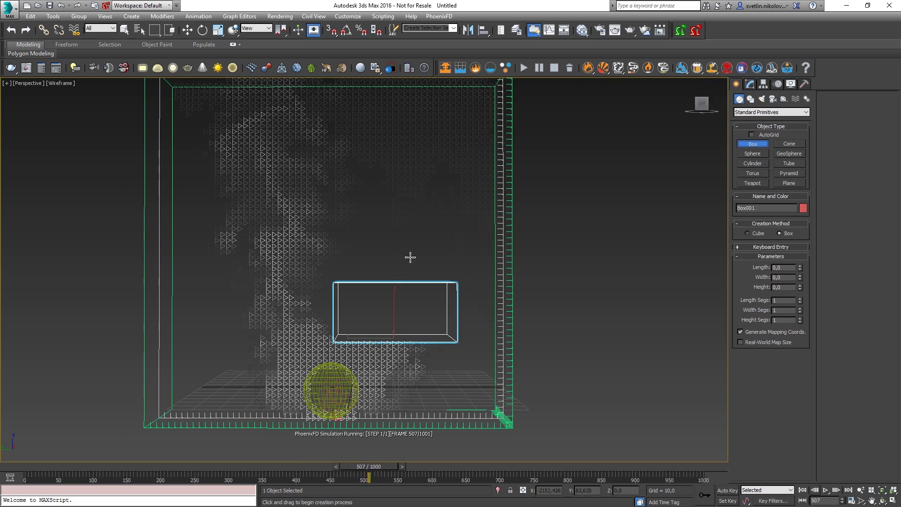
pyautogui.keyDown('alt'); pyautogui.moveTo(309, 323); pyautogui.dragTo(342, 346, button='middle'); pyautogui.keyUp('alt')
pyautogui.moveTo(323, 330); pyautogui.dragTo(416, 427)
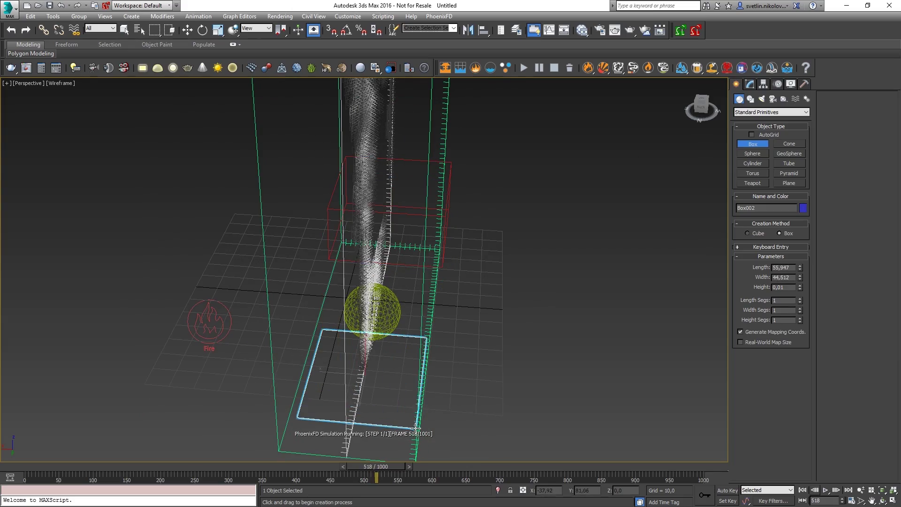
pyautogui.click(382, 358)
pyautogui.keyDown('alt'); pyautogui.moveTo(467, 348); pyautogui.dragTo(337, 347, button='middle'); pyautogui.keyUp('alt')
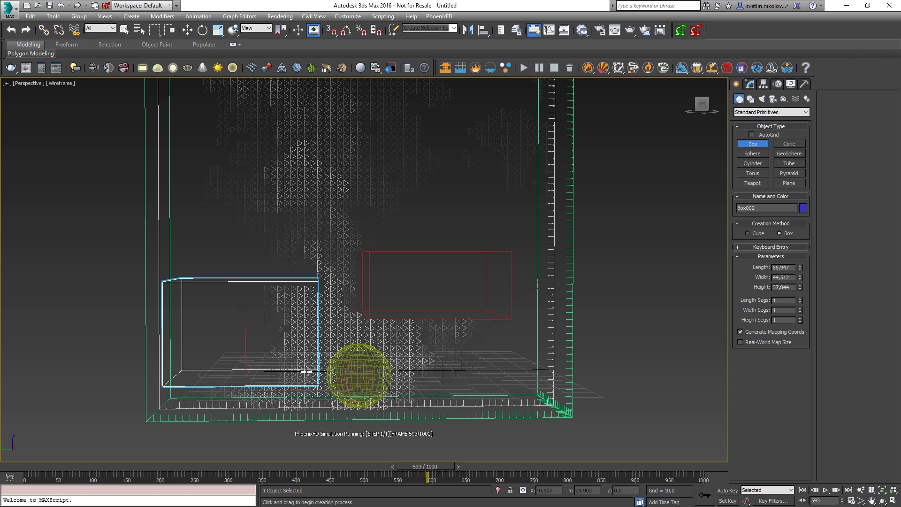
pyautogui.press('w')
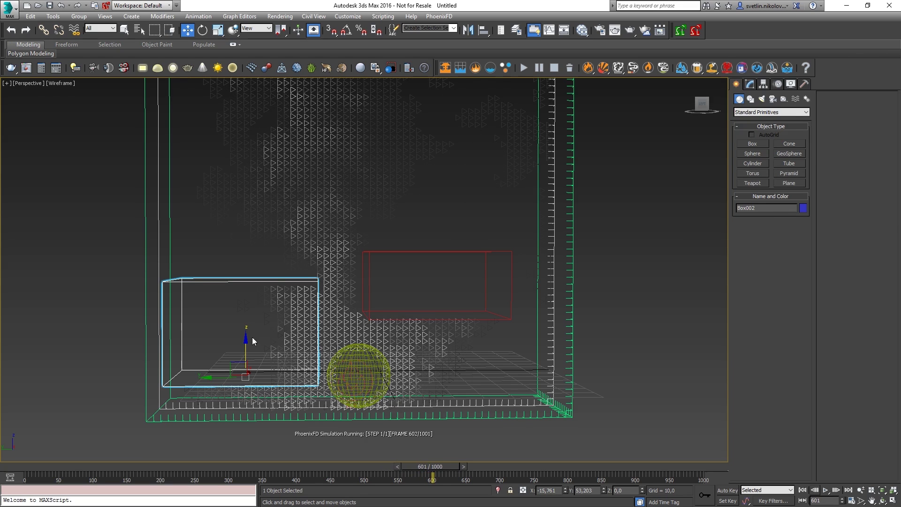
pyautogui.moveTo(245, 347); pyautogui.dragTo(257, 289)
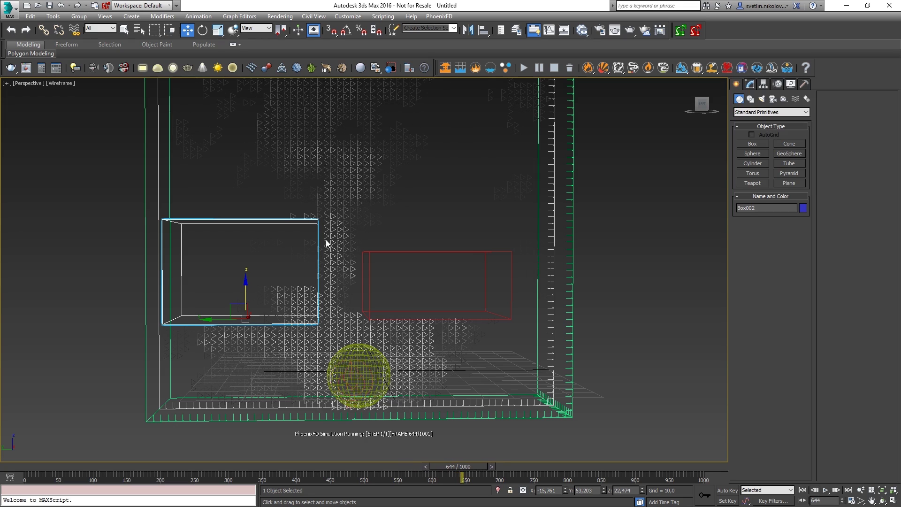
# Step: Enable Clear Inside for the second box in its Phoenix FD properties, keeping Solid Object on
pyautogui.rightClick(291, 236)
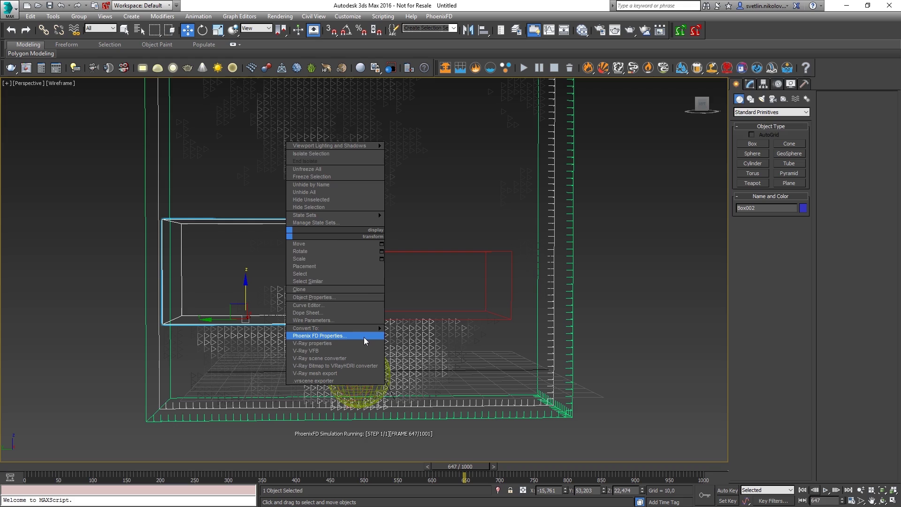
pyautogui.click(364, 336)
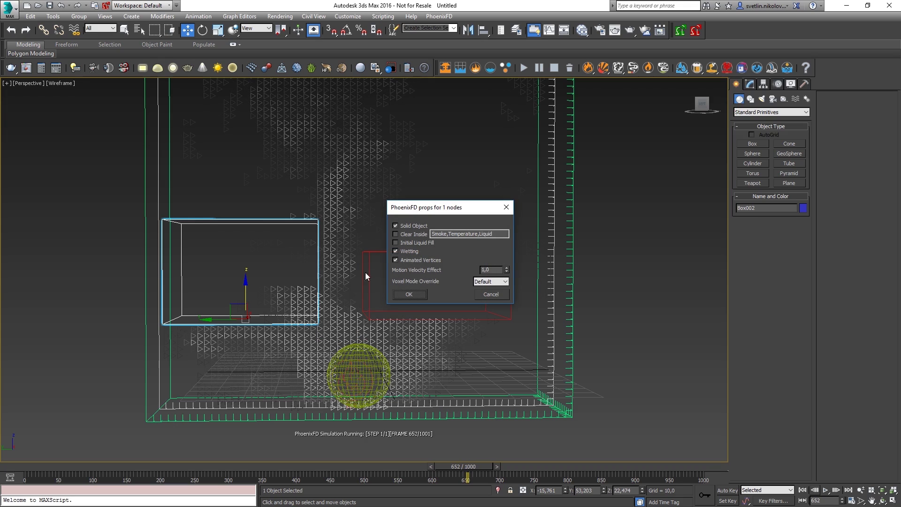
pyautogui.click(412, 235)
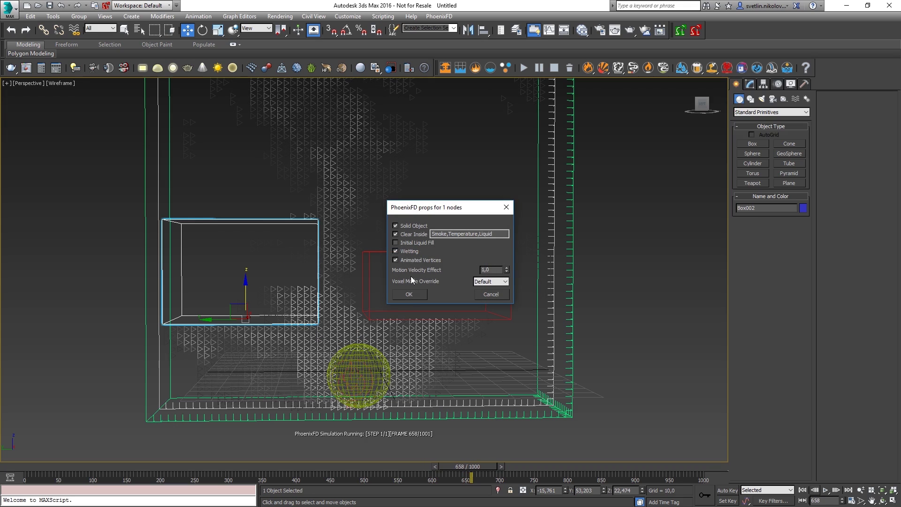
pyautogui.click(409, 294)
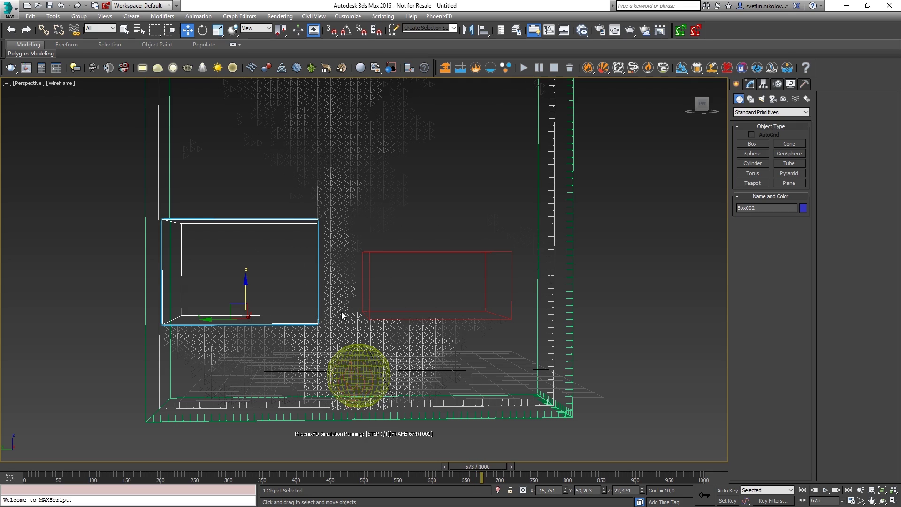
# Step: Turn off Clear Inside for the first box in its Phoenix FD properties
pyautogui.click(458, 276)
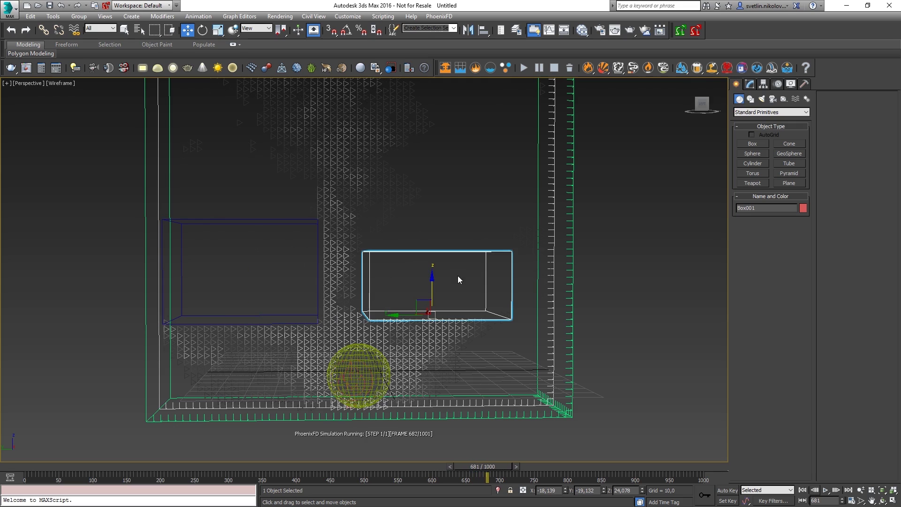
pyautogui.rightClick(423, 275)
pyautogui.click(451, 334)
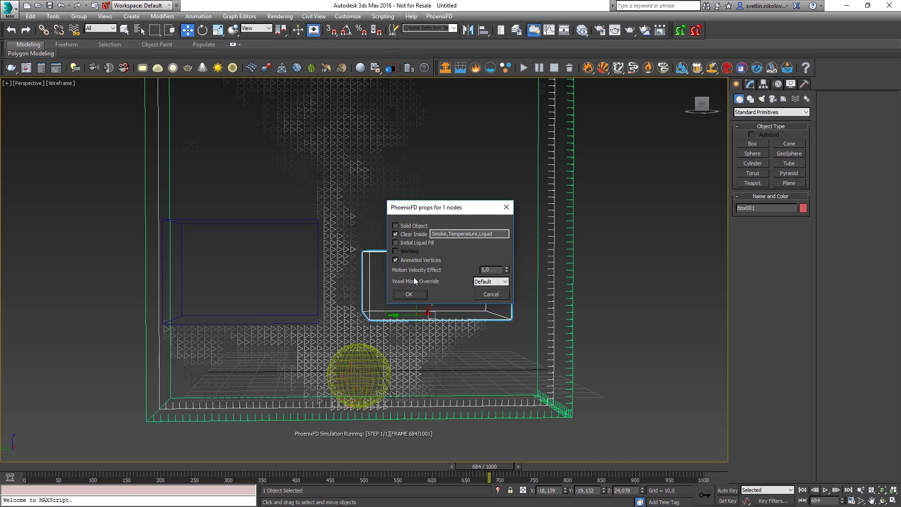
pyautogui.click(409, 235)
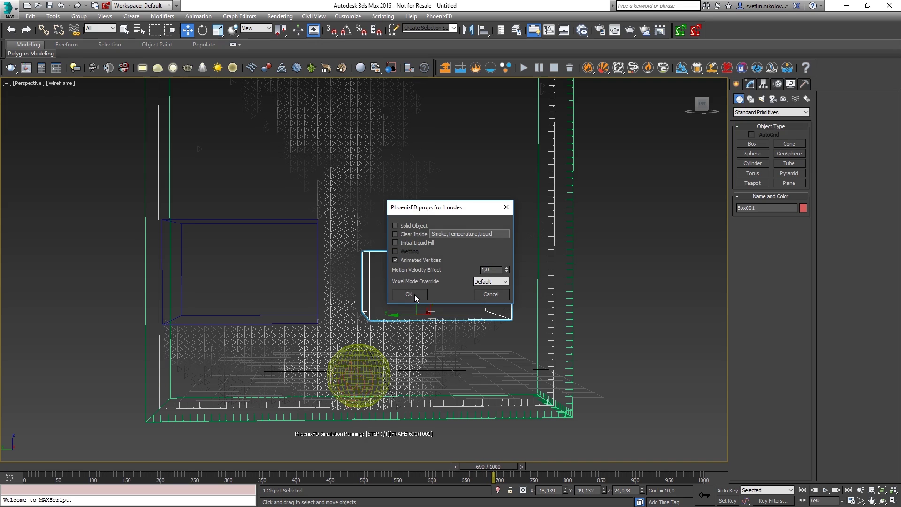
pyautogui.click(408, 294)
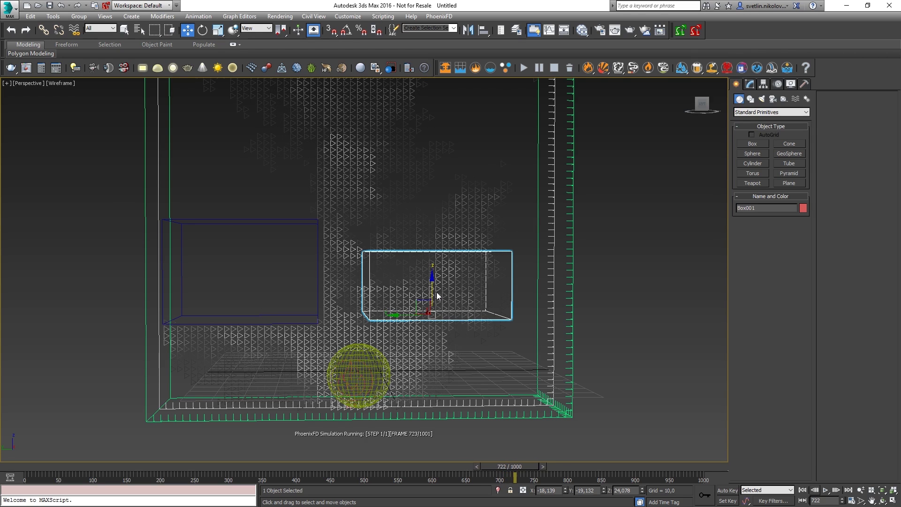
# Step: Raise the first box, and move the second box through the smoke to about Y 35.9 and Z 45.5
pyautogui.moveTo(431, 292); pyautogui.dragTo(434, 253)
pyautogui.click(431, 260)
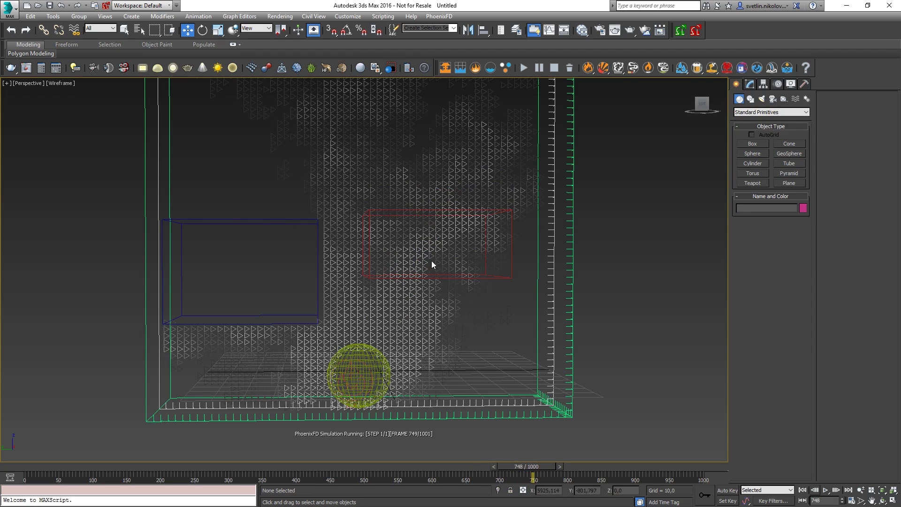
pyautogui.moveTo(222, 205); pyautogui.dragTo(244, 263)
pyautogui.moveTo(246, 297); pyautogui.dragTo(246, 279)
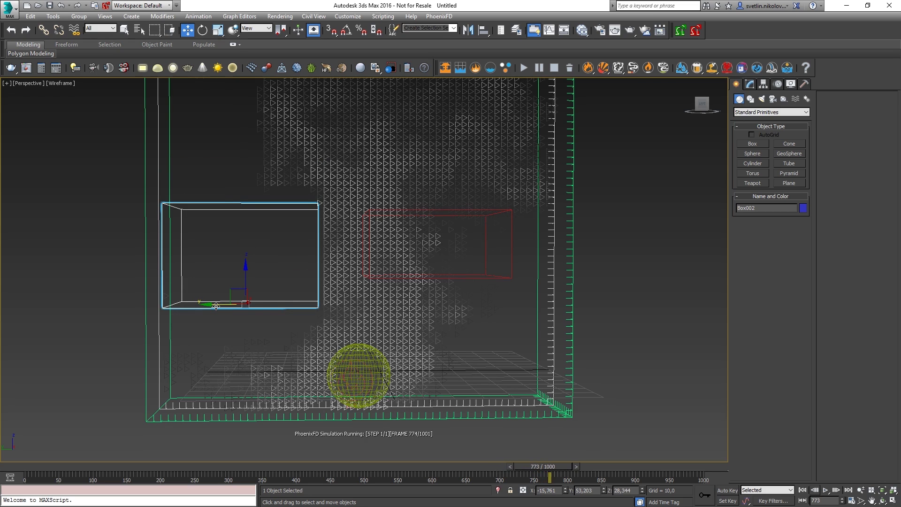
pyautogui.moveTo(213, 303); pyautogui.dragTo(260, 305)
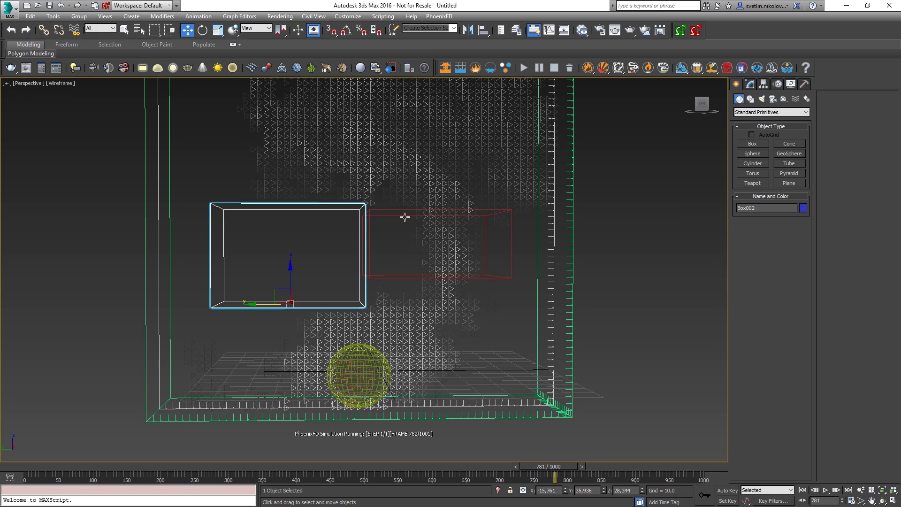
pyautogui.moveTo(291, 277); pyautogui.dragTo(291, 229)
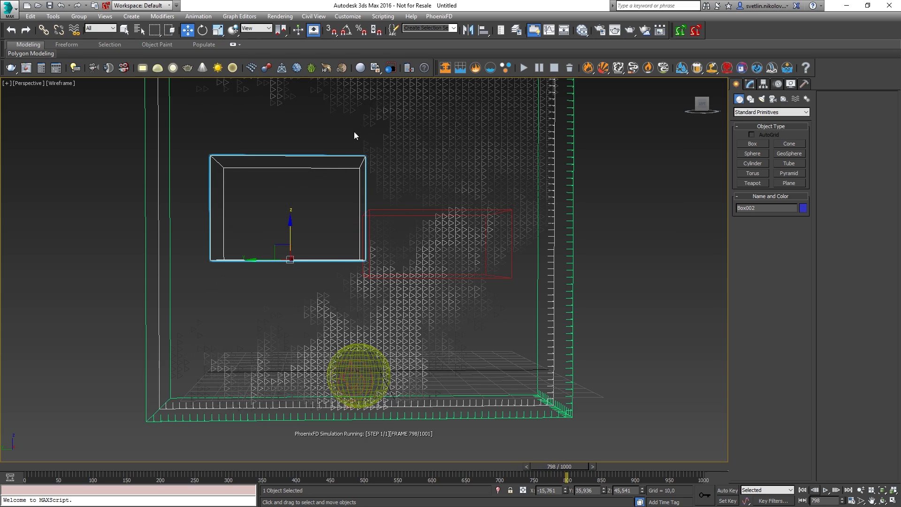
# Step: Examine the Motion Velocity Effect setting in the second box's Phoenix FD properties
pyautogui.rightClick(301, 240)
pyautogui.click(353, 339)
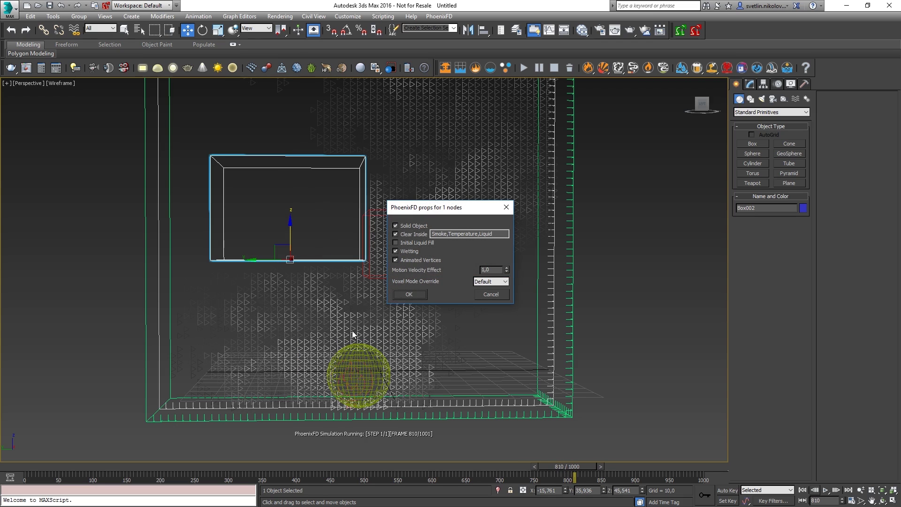
pyautogui.doubleClick(490, 269)
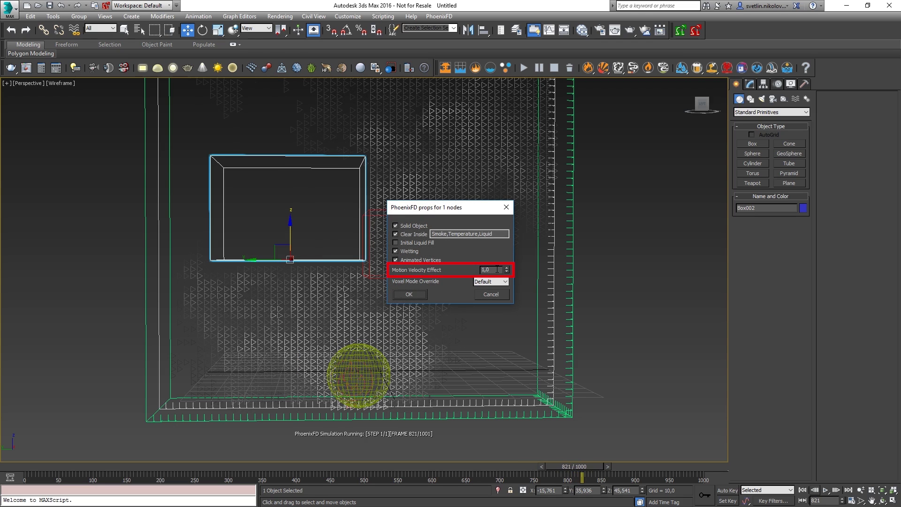
pyautogui.click(418, 294)
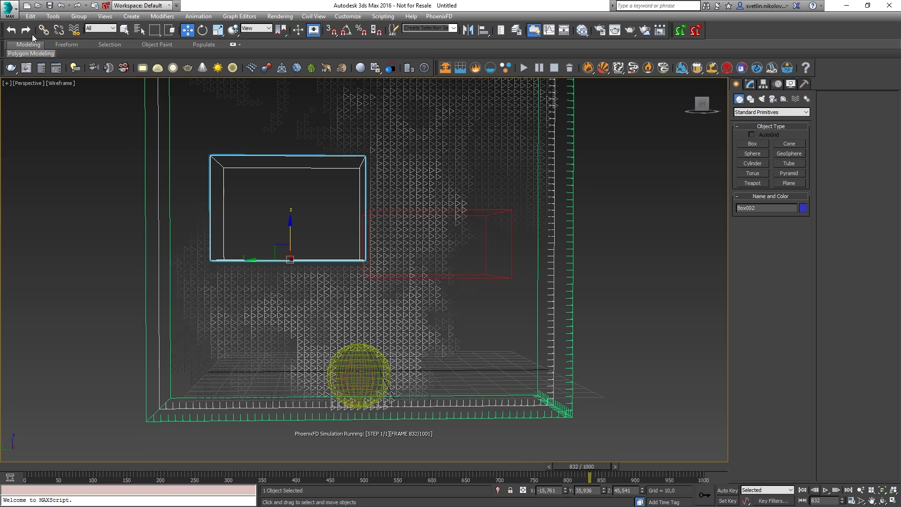
# Step: Leave the smoke test scene and open the Spaceship_Crash_2016_start.max scene
pyautogui.click(9, 7)
pyautogui.click(31, 51)
pyautogui.click(416, 266)
pyautogui.click(424, 271)
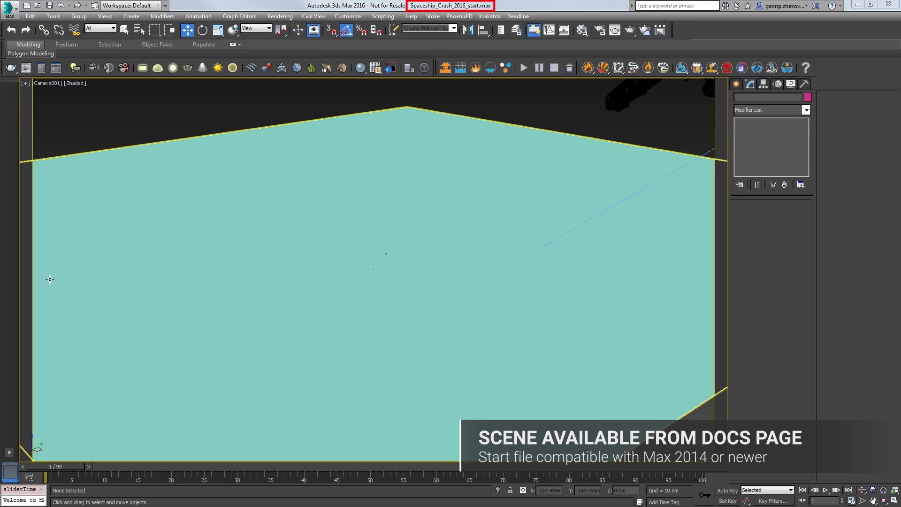
# Step: Play the spaceship crash animation and scrub the timeline to frame 18
pyautogui.click(825, 490)
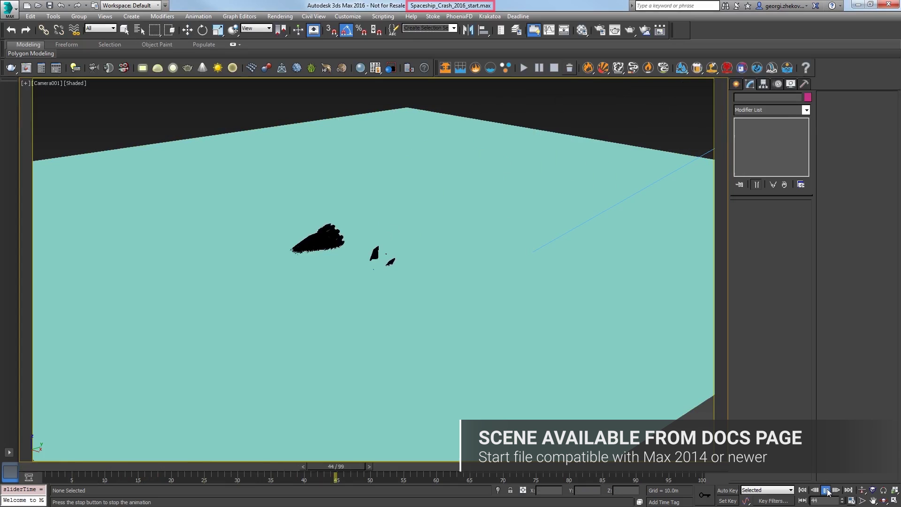
pyautogui.click(826, 491)
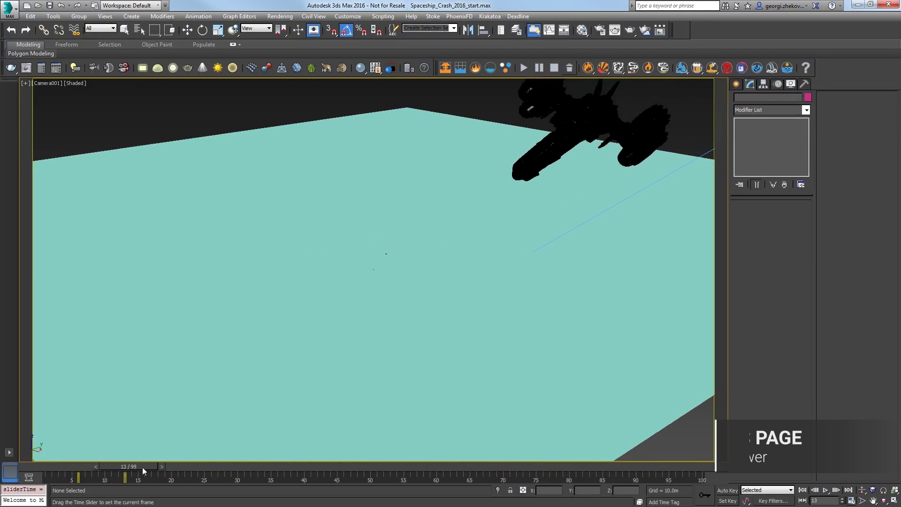
pyautogui.moveTo(142, 467); pyautogui.dragTo(170, 465)
pyautogui.press('w')
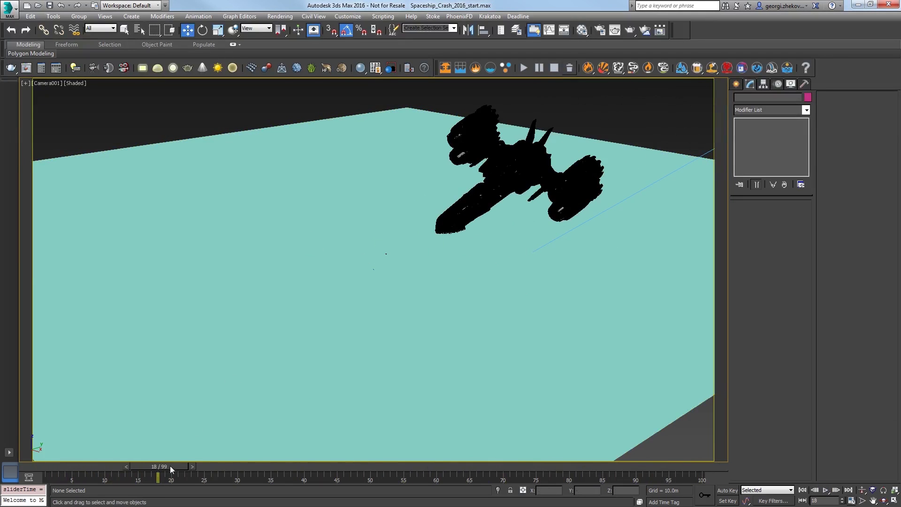
# Step: Hide the large ground plane beneath the spaceship
pyautogui.click(270, 223)
pyautogui.rightClick(260, 197)
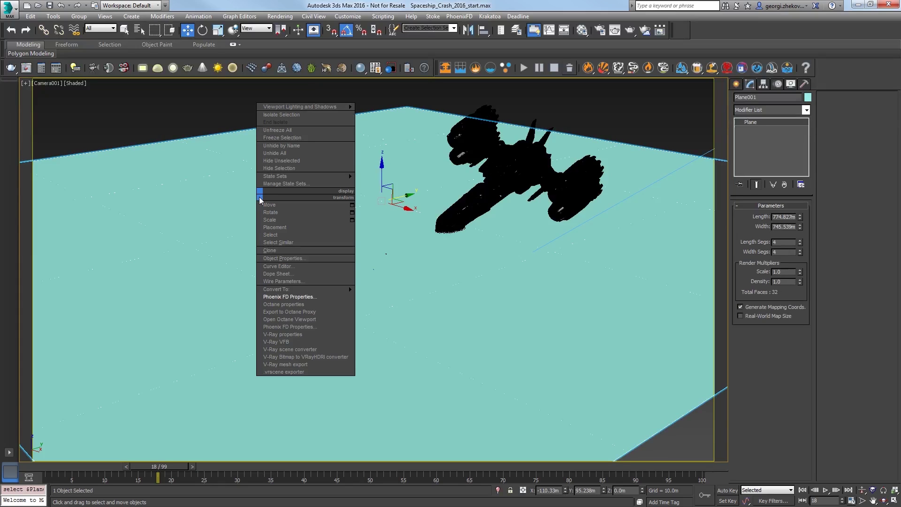
pyautogui.click(278, 169)
# Step: At frame 20, apply the Phoenix FD ocean preset to the spaceship group and enable static default geometry
pyautogui.moveTo(140, 466); pyautogui.dragTo(159, 466)
pyautogui.click(469, 214)
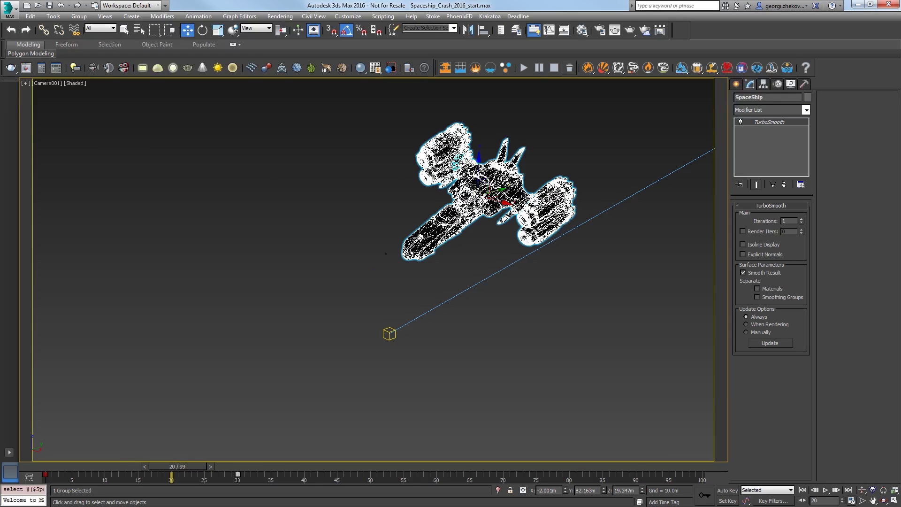
pyautogui.click(788, 71)
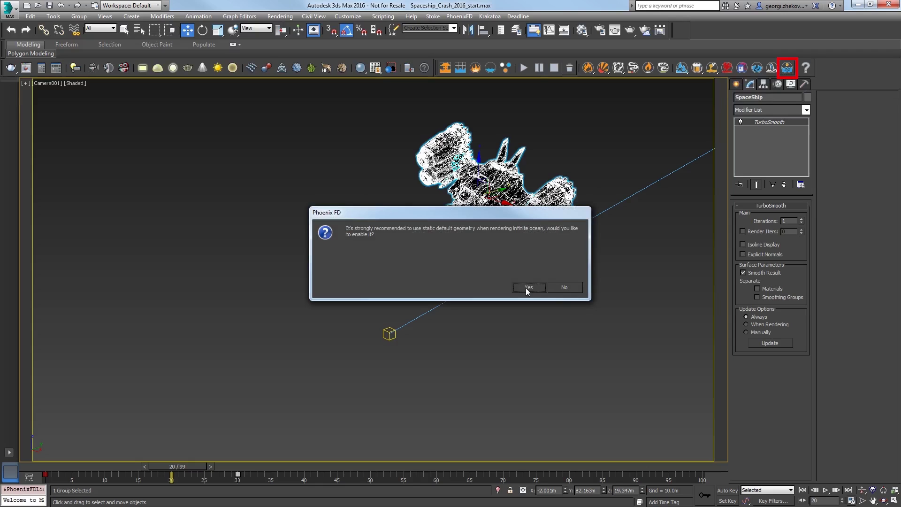
pyautogui.click(528, 288)
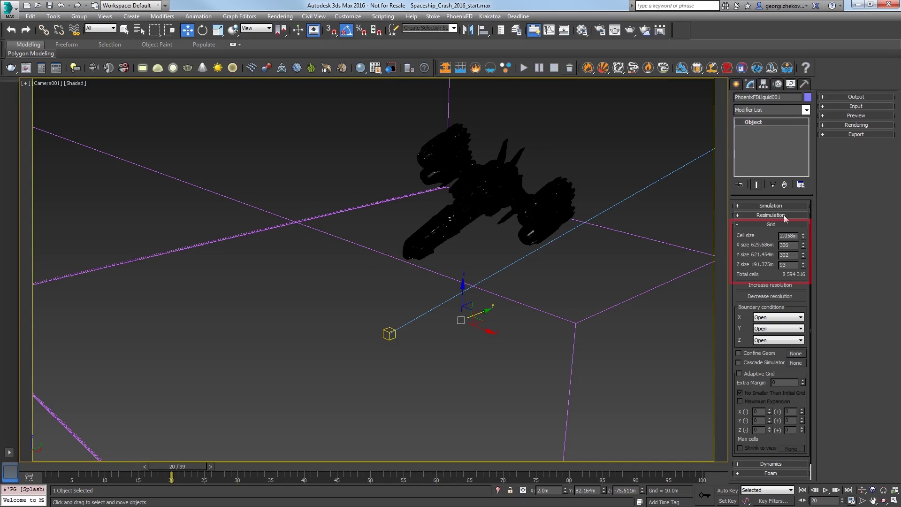
# Step: Set the liquid simulator's grid X and Y sizes to 150 cells, and decrease its resolution to a cell size of 3.215 m
pyautogui.click(787, 245)
pyautogui.write('150')
pyautogui.press('Return')
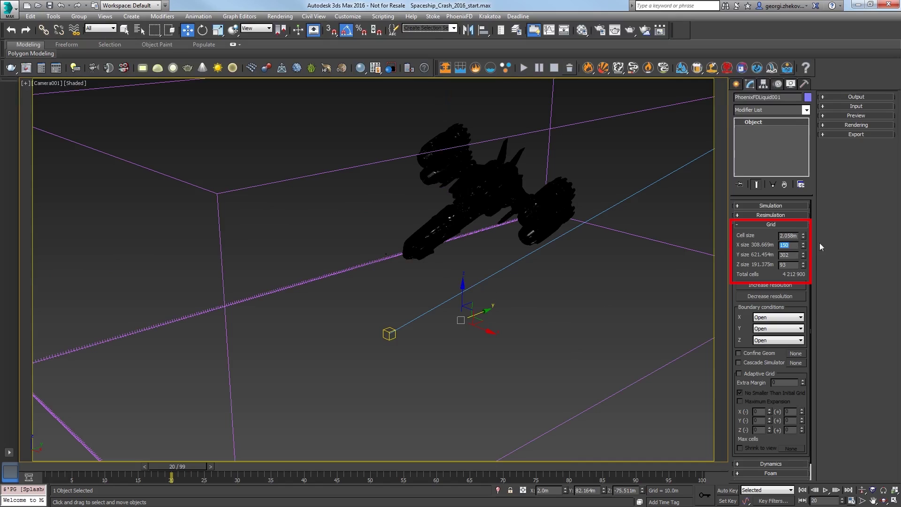
pyautogui.click(796, 254)
pyautogui.write('150')
pyautogui.press('Return')
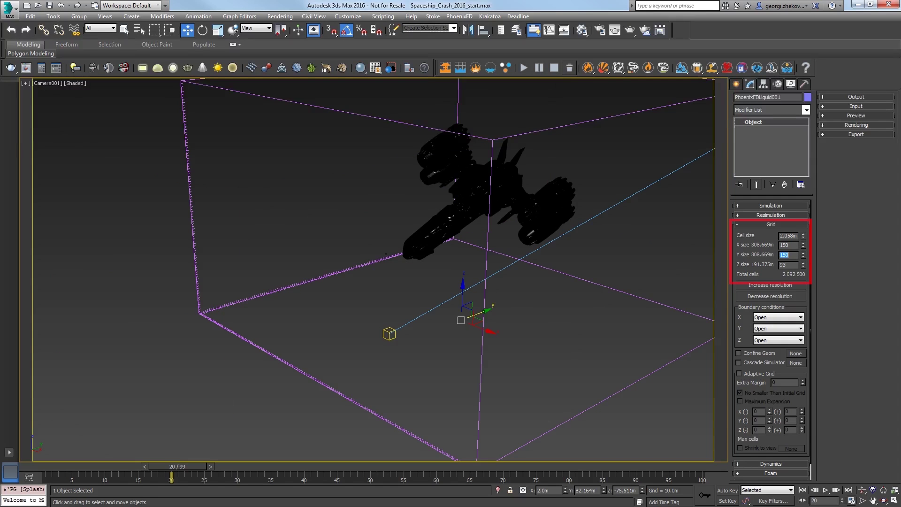
pyautogui.click(775, 297)
pyautogui.click(775, 297)
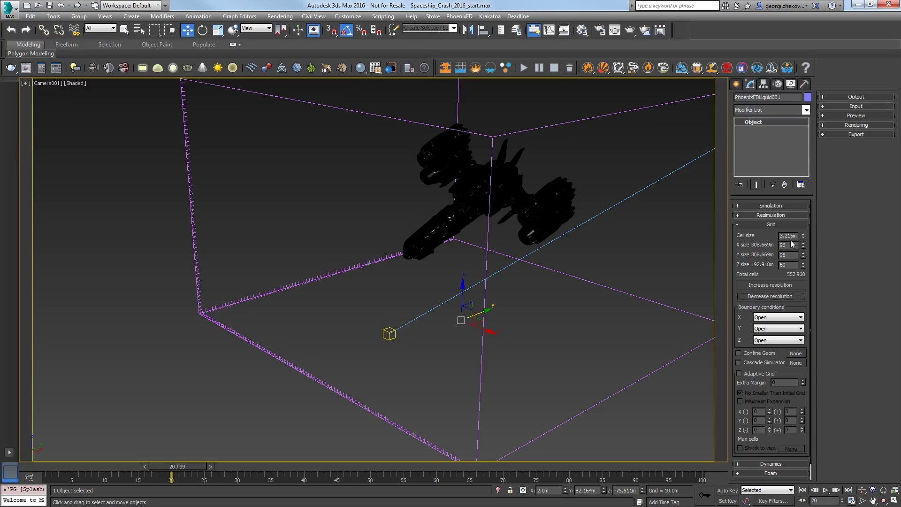
# Step: Position the liquid simulator at Y 18 m and Z -91 m
pyautogui.click(776, 226)
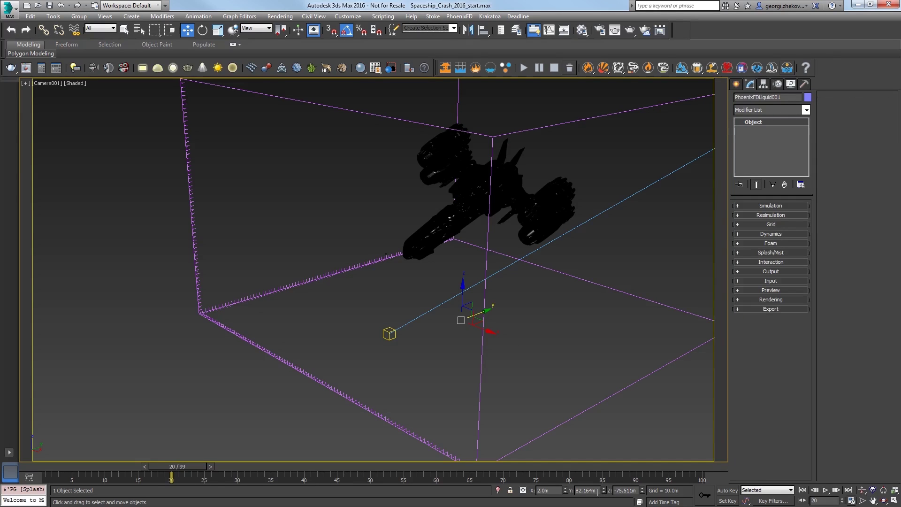
pyautogui.moveTo(598, 491); pyautogui.dragTo(532, 493)
pyautogui.write('18')
pyautogui.press('Return')
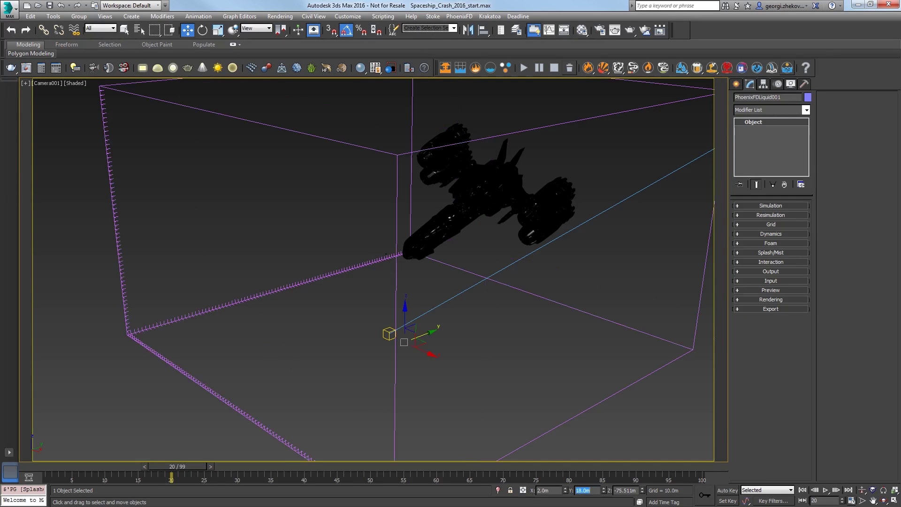
pyautogui.moveTo(619, 489); pyautogui.dragTo(639, 490)
pyautogui.write('91')
pyautogui.press('Return')
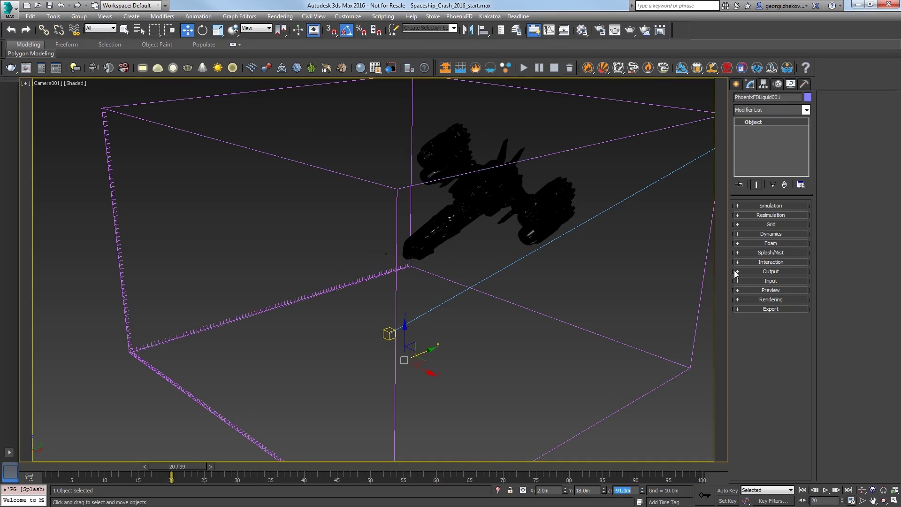
# Step: Set the simulator's scene scale to 0.04 in its dynamics settings and run the liquid simulation, stopping at frame 68
pyautogui.click(763, 234)
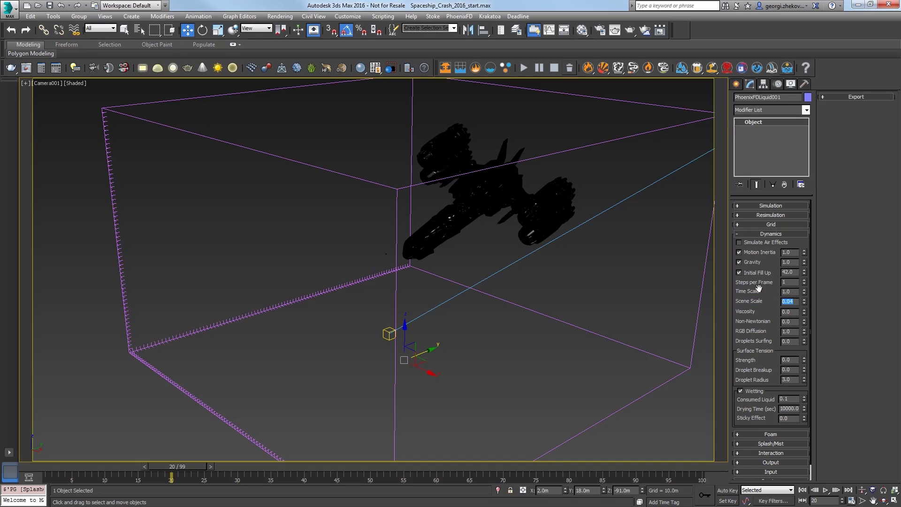
pyautogui.click(523, 69)
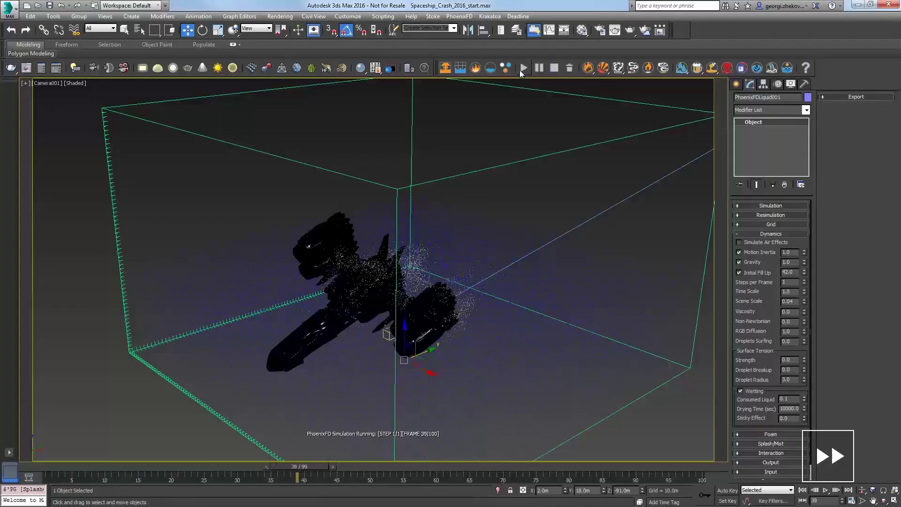
pyautogui.click(553, 69)
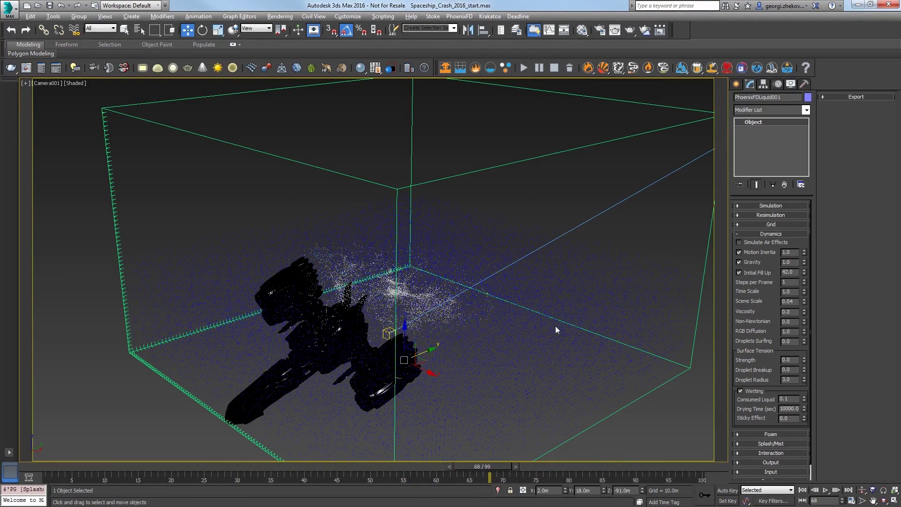
# Step: Switch the camera viewport to Perspective, and scrub to frame 49 to examine the splash around the spaceship from the side
pyautogui.click(52, 84)
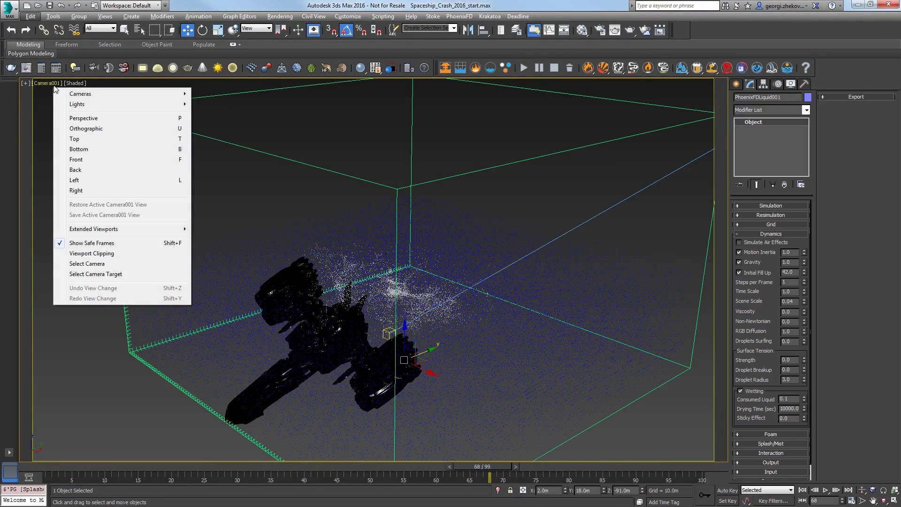
pyautogui.click(108, 118)
pyautogui.keyDown('alt'); pyautogui.moveTo(173, 170); pyautogui.dragTo(389, 223, button='middle'); pyautogui.keyUp('alt')
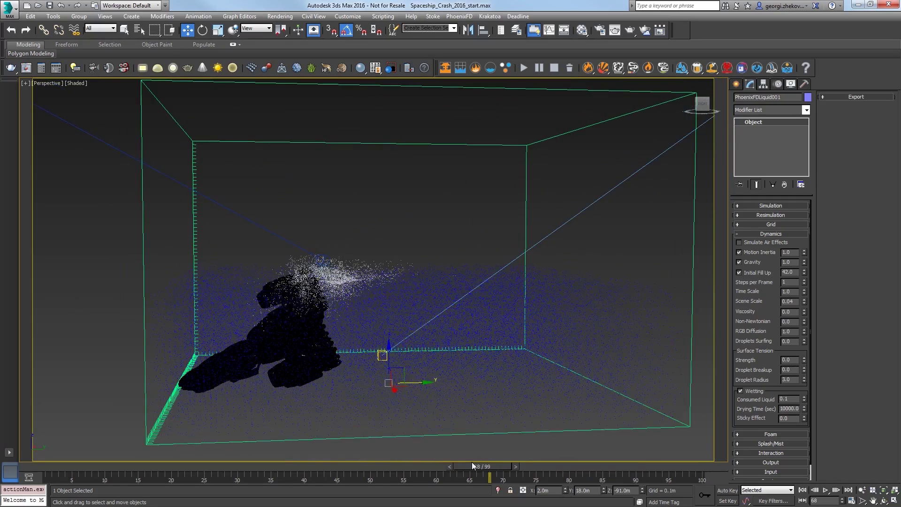
pyautogui.moveTo(472, 461)
pyautogui.mouseDown()
pyautogui.moveTo(135, 439)
pyautogui.moveTo(203, 448)
pyautogui.moveTo(434, 443)
pyautogui.moveTo(216, 426)
pyautogui.moveTo(355, 437)
pyautogui.mouseUp()
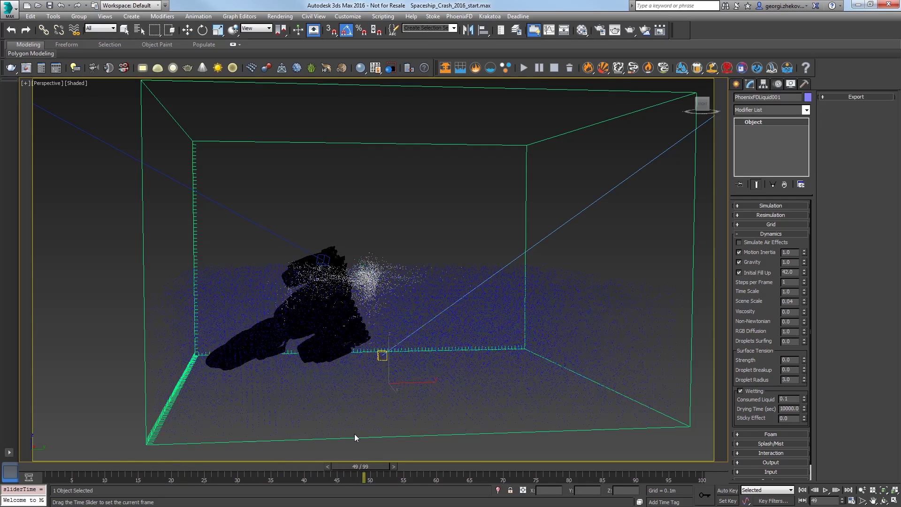
pyautogui.press('w')
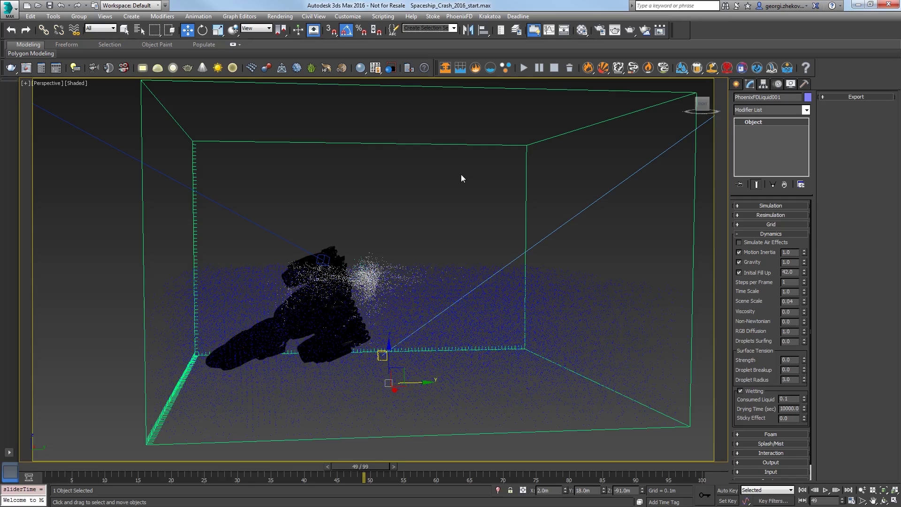
# Step: Set the spaceship group's Motion Velocity Effect to 5 in its Phoenix FD properties
pyautogui.click(338, 253)
pyautogui.rightClick(334, 251)
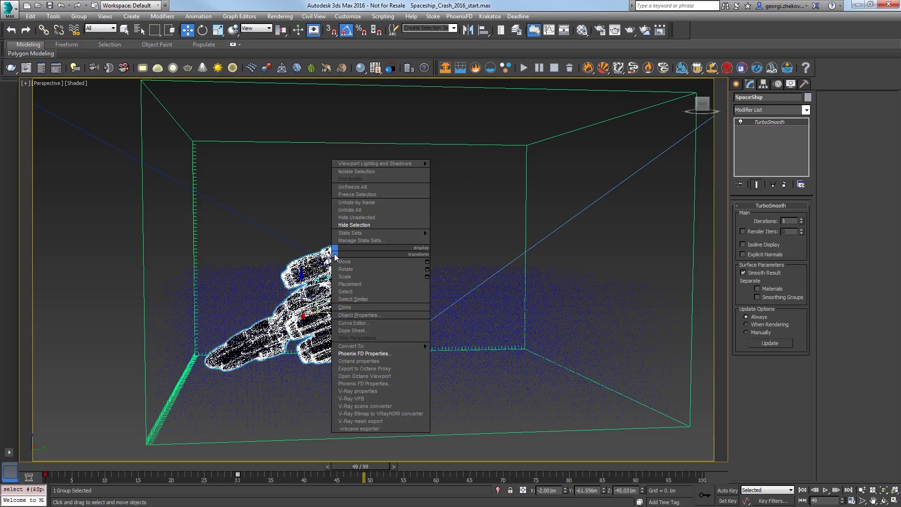
pyautogui.click(368, 354)
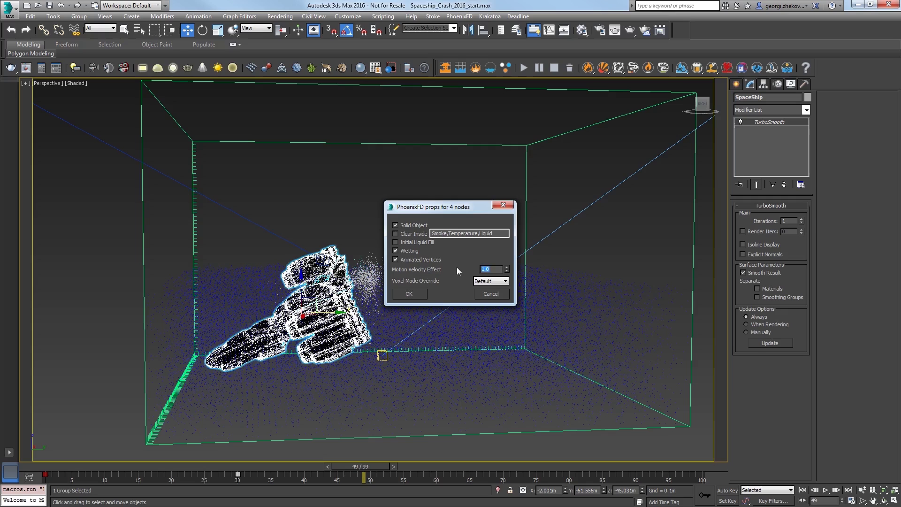
pyautogui.write('5')
pyautogui.click(426, 292)
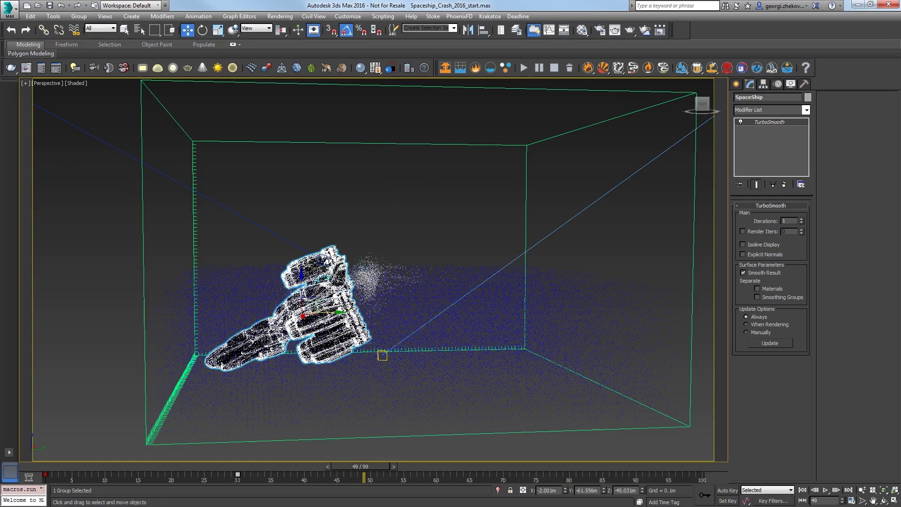
# Step: Shift the liquid simulator to about Y -8.8 m and Z -75.8 m, and rerun the simulation up to frame 35
pyautogui.keyDown('alt'); pyautogui.moveTo(666, 324); pyautogui.dragTo(692, 328, button='middle'); pyautogui.keyUp('alt')
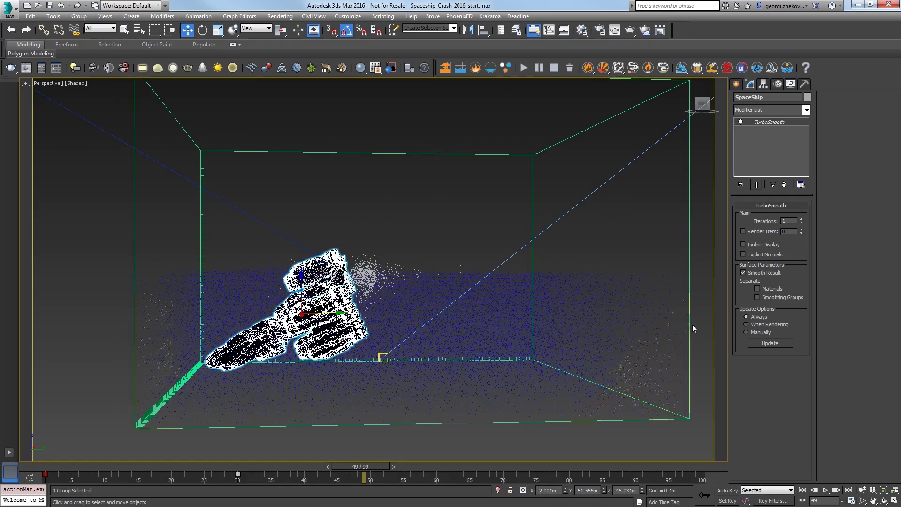
pyautogui.click(633, 283)
pyautogui.keyDown('alt'); pyautogui.moveTo(633, 283); pyautogui.dragTo(205, 196, button='middle'); pyautogui.keyUp('alt')
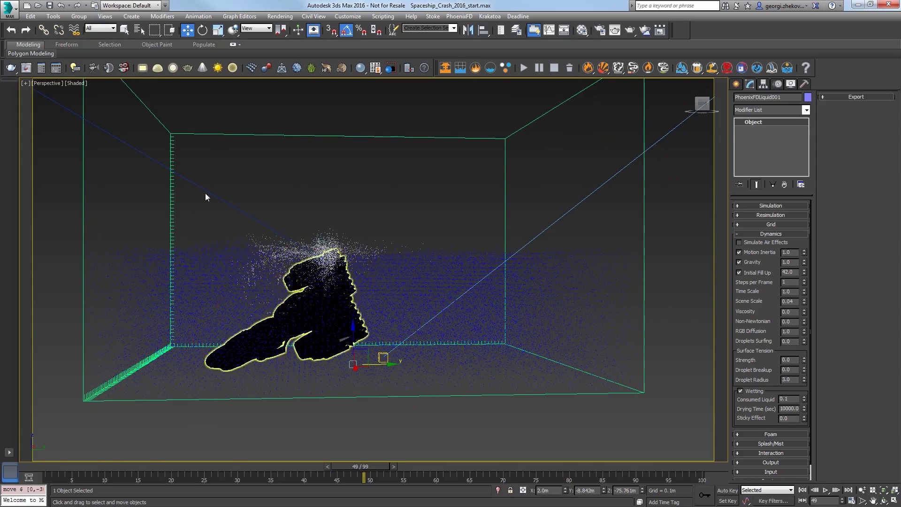
pyautogui.click(524, 68)
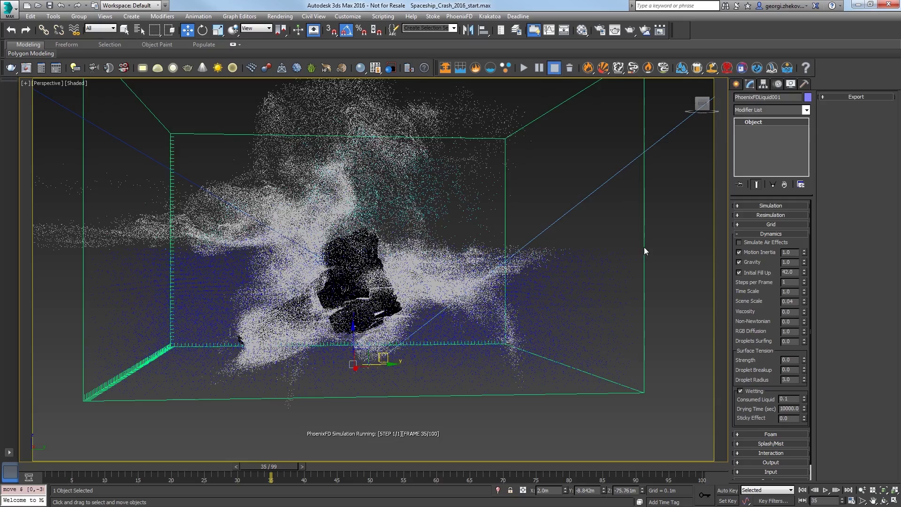
# Step: Go to frame 34 and examine from several angles how the splash particles spread beyond the simulator grid
pyautogui.keyDown('alt'); pyautogui.moveTo(655, 272); pyautogui.dragTo(650, 304, button='middle'); pyautogui.keyUp('alt')
pyautogui.scroll(-3, 663, 280)
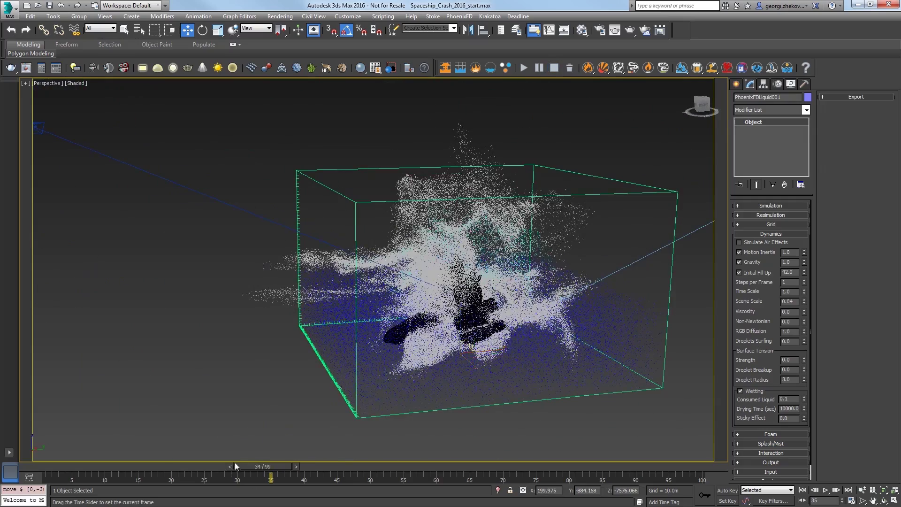
pyautogui.moveTo(234, 462); pyautogui.dragTo(267, 452)
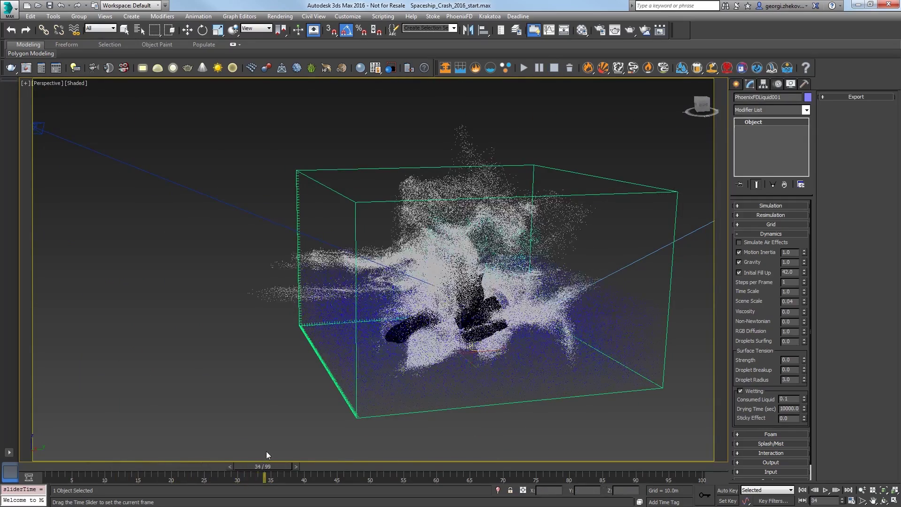
pyautogui.press('w')
pyautogui.keyDown('alt'); pyautogui.moveTo(266, 452); pyautogui.dragTo(271, 359, button='middle'); pyautogui.keyUp('alt')
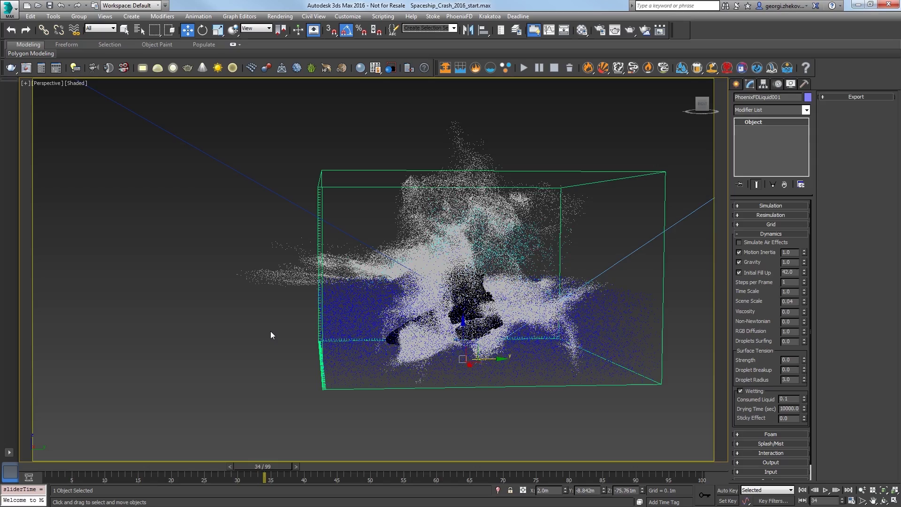
pyautogui.moveTo(270, 334)
pyautogui.keyDown('alt'); pyautogui.mouseDown(button='middle')
pyautogui.moveTo(275, 366)
pyautogui.moveTo(313, 379)
pyautogui.moveTo(315, 367)
pyautogui.moveTo(278, 349)
pyautogui.mouseUp(button='middle'); pyautogui.keyUp('alt')
pyautogui.keyDown('alt'); pyautogui.moveTo(281, 306); pyautogui.dragTo(263, 318, button='middle'); pyautogui.keyUp('alt')
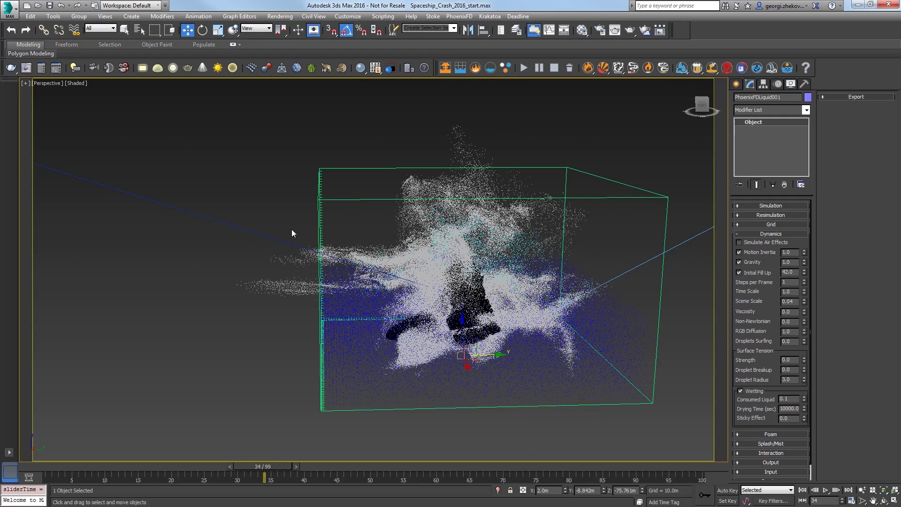
pyautogui.keyDown('alt'); pyautogui.moveTo(287, 284); pyautogui.dragTo(306, 318, button='middle'); pyautogui.keyUp('alt')
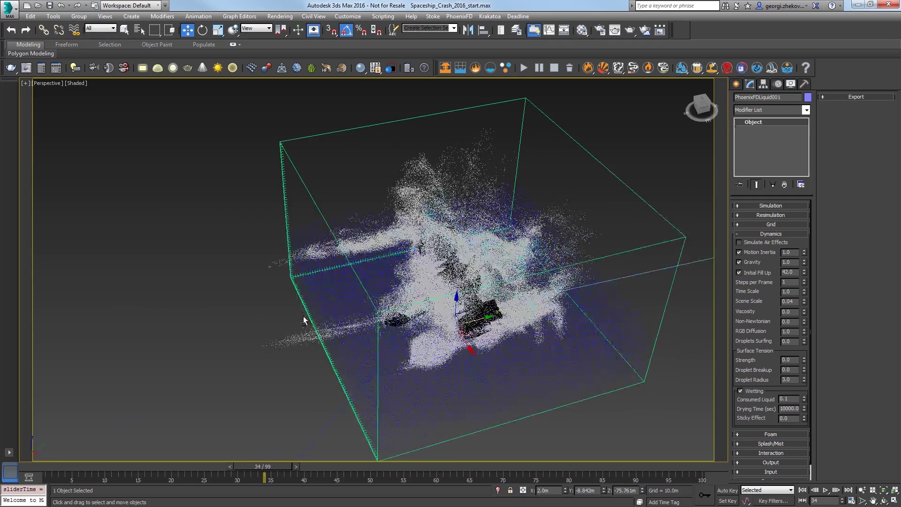
# Step: Draw a box about 33 m long and 276 m wide along the grid side where splashes escape, and display the viewport in wireframe
pyautogui.click(736, 84)
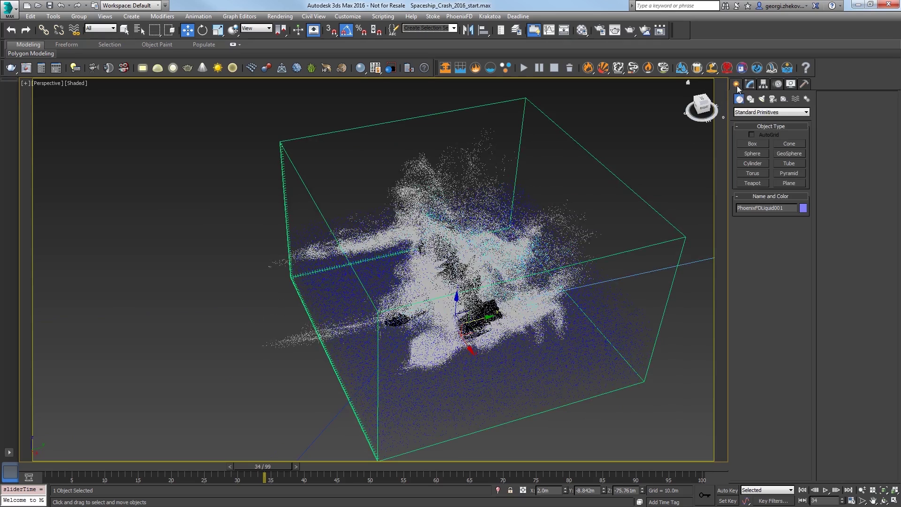
pyautogui.click(751, 145)
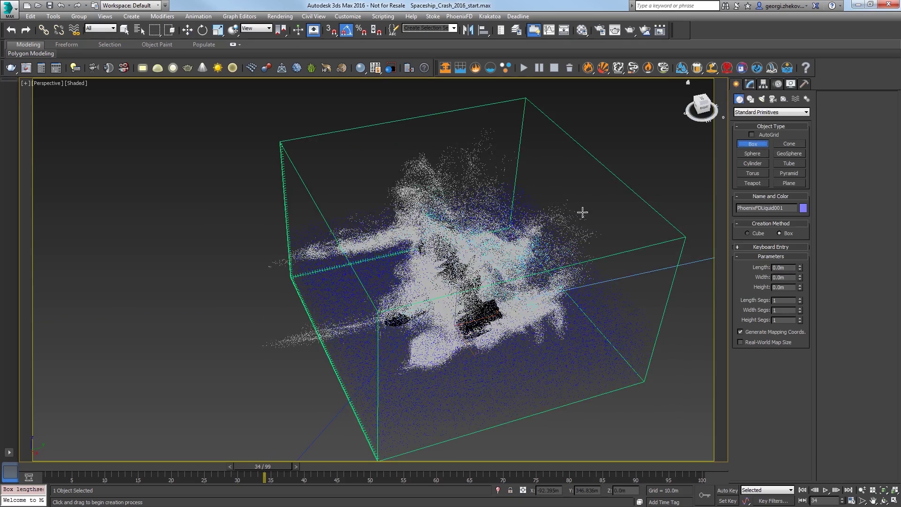
pyautogui.moveTo(247, 282); pyautogui.dragTo(352, 457)
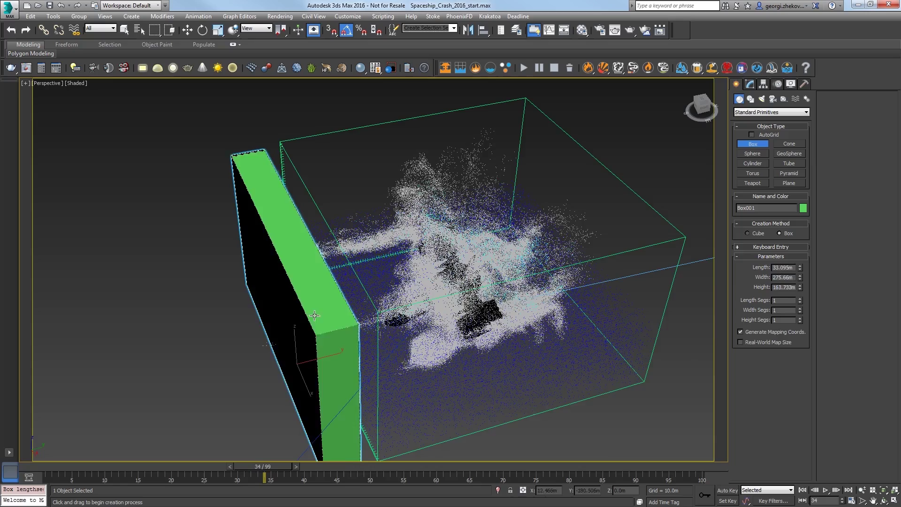
pyautogui.click(329, 282)
pyautogui.keyDown('alt'); pyautogui.moveTo(422, 282); pyautogui.dragTo(451, 300, button='middle'); pyautogui.keyUp('alt')
pyautogui.click(73, 84)
pyautogui.click(101, 159)
pyautogui.moveTo(221, 279)
pyautogui.keyDown('alt'); pyautogui.mouseDown(button='middle')
pyautogui.moveTo(221, 265)
pyautogui.moveTo(298, 346)
pyautogui.mouseUp(button='middle'); pyautogui.keyUp('alt')
pyautogui.press('w')
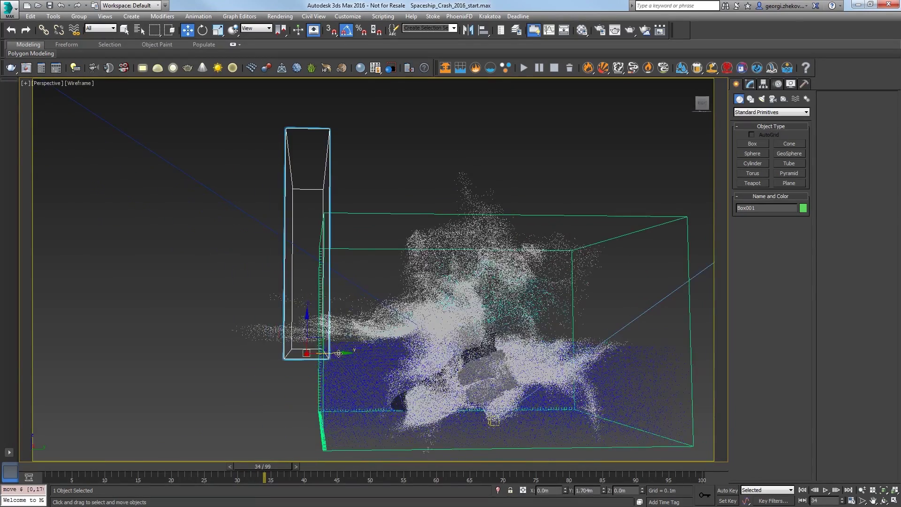
# Step: Move the box to about X 8.9 m, Y -175.2 m, Z -67.4 m so it lines up with the grid's side
pyautogui.keyDown('alt'); pyautogui.moveTo(350, 378); pyautogui.dragTo(329, 357, button='middle'); pyautogui.keyUp('alt')
pyautogui.moveTo(318, 319); pyautogui.dragTo(318, 388)
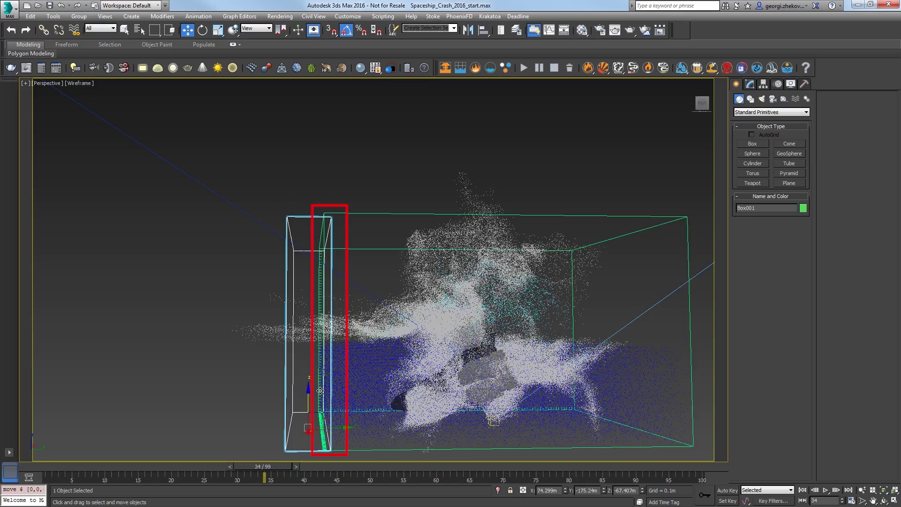
pyautogui.keyDown('alt'); pyautogui.moveTo(318, 388); pyautogui.dragTo(349, 417, button='middle'); pyautogui.keyUp('alt')
pyautogui.moveTo(349, 417); pyautogui.dragTo(279, 419)
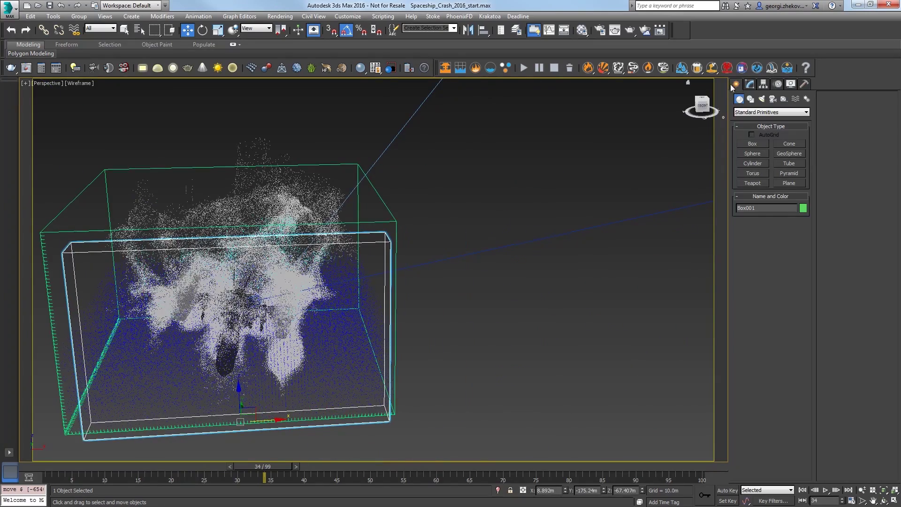
# Step: Enlarge the box to about 295 m wide and 194 m high, and shift it to slightly overlap the grid's side at about Y -174.1 m
pyautogui.click(749, 83)
pyautogui.moveTo(799, 228); pyautogui.dragTo(797, 214)
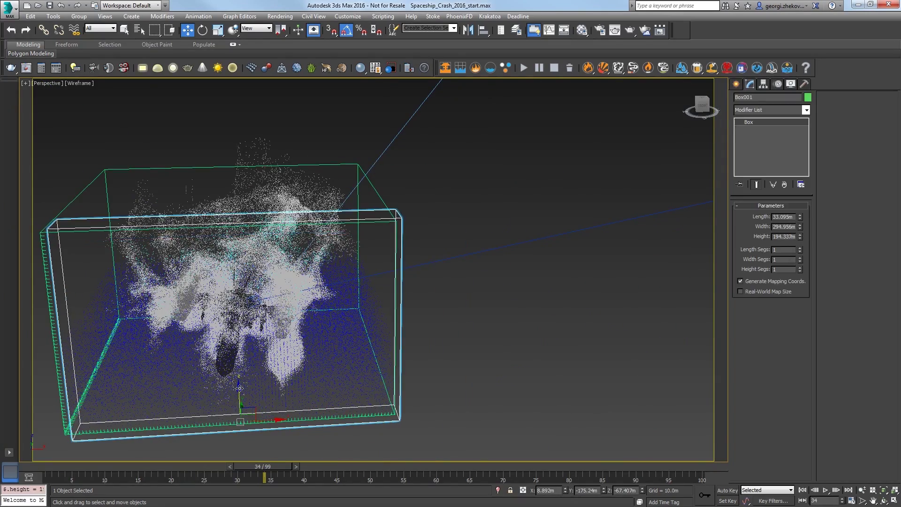
pyautogui.moveTo(244, 412); pyautogui.dragTo(234, 414)
pyautogui.moveTo(235, 414)
pyautogui.keyDown('alt'); pyautogui.mouseDown(button='middle')
pyautogui.moveTo(383, 433)
pyautogui.moveTo(334, 420)
pyautogui.moveTo(276, 145)
pyautogui.moveTo(347, 201)
pyautogui.mouseUp(button='middle'); pyautogui.keyUp('alt')
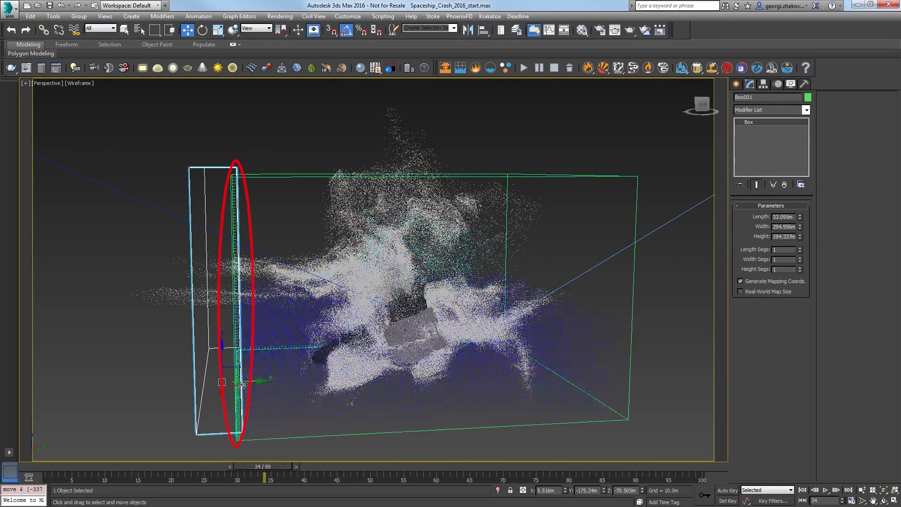
pyautogui.moveTo(246, 379); pyautogui.dragTo(253, 359)
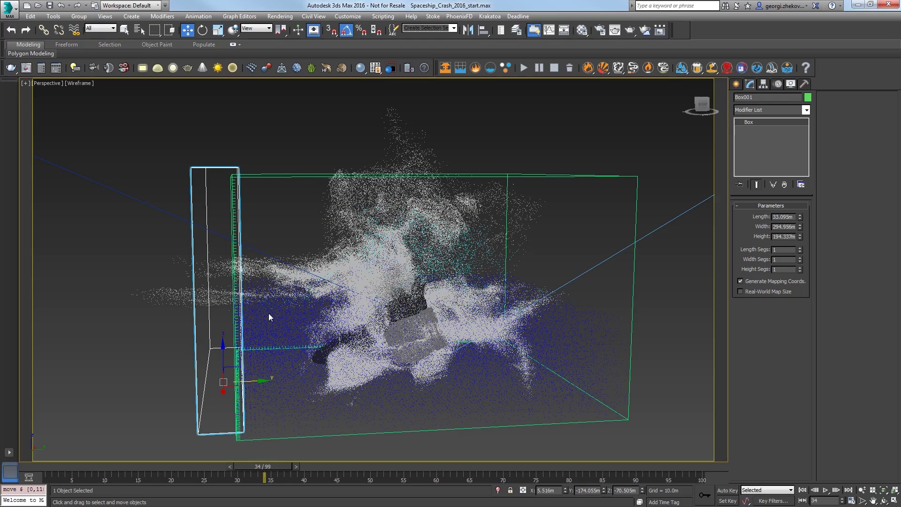
# Step: In the box's Phoenix FD properties, disable Solid Object and enable Clear Inside for Foam,Splashes, and rerun the simulation to frame 100
pyautogui.rightClick(237, 170)
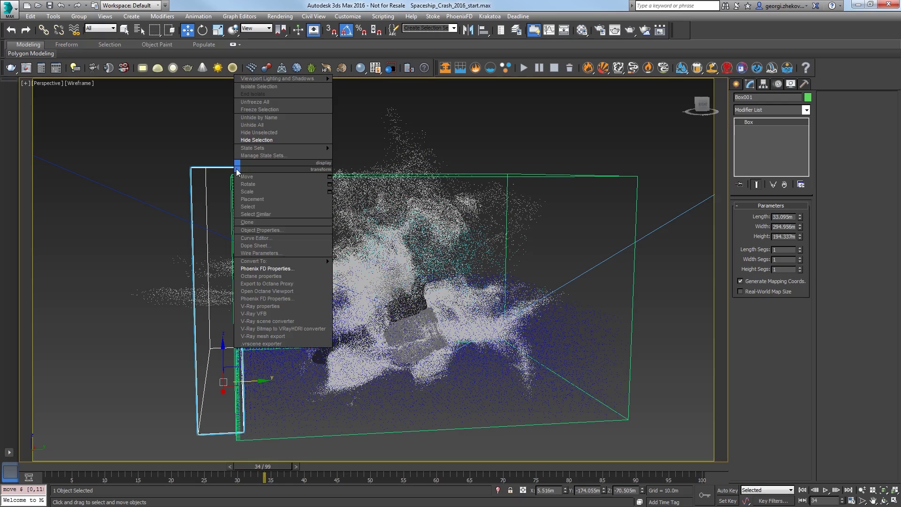
pyautogui.click(280, 270)
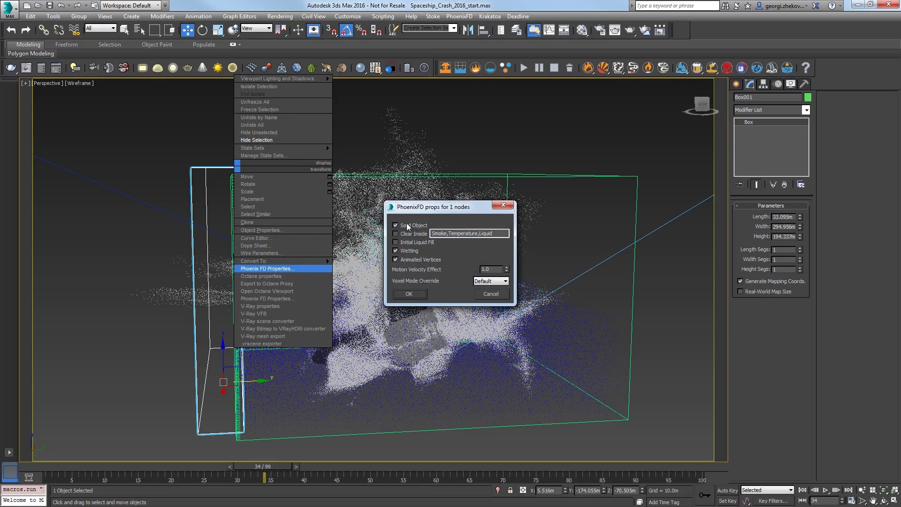
pyautogui.click(407, 226)
pyautogui.click(411, 235)
pyautogui.moveTo(505, 233); pyautogui.dragTo(420, 235)
pyautogui.write('Foam,Splashes')
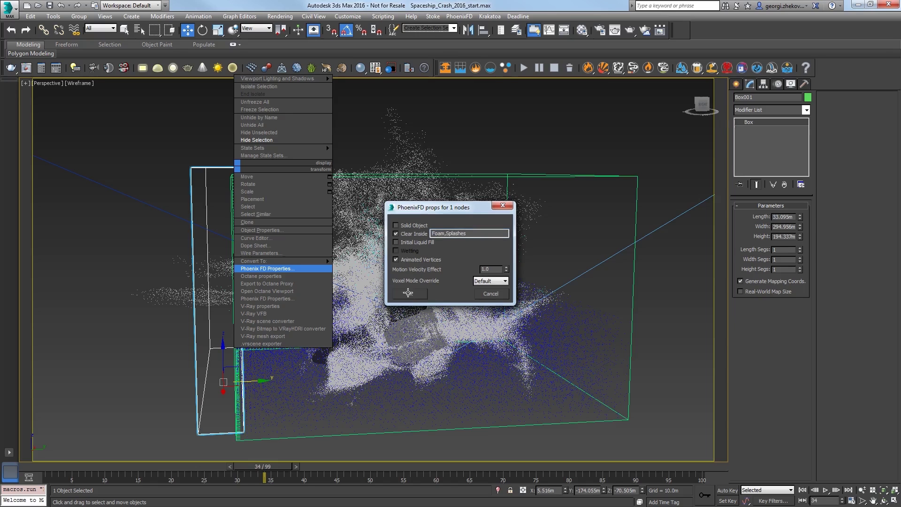
pyautogui.click(408, 294)
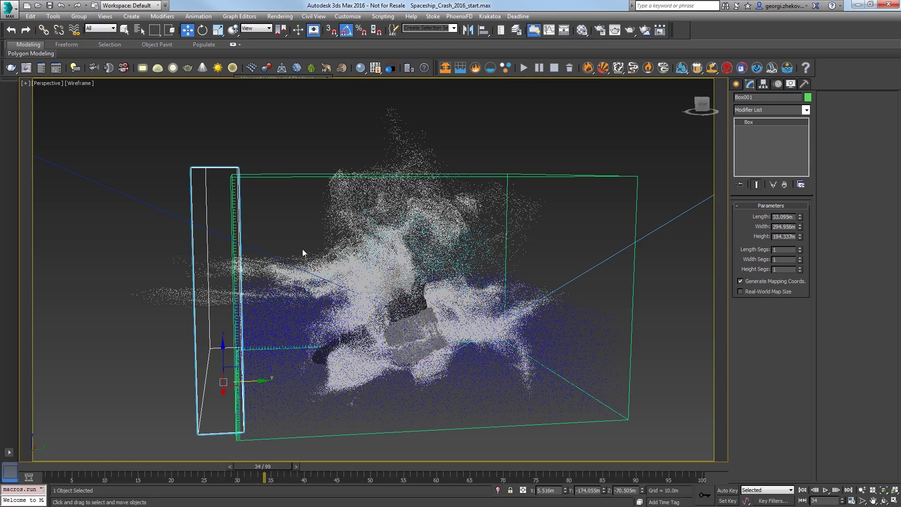
pyautogui.click(523, 68)
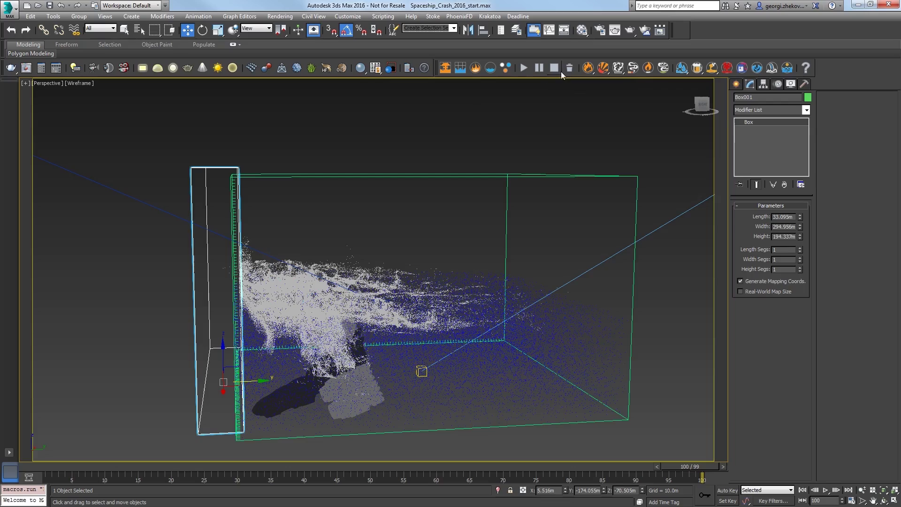
# Step: Review the rerun simulation across the timeline, stop at frame 87, and switch the viewport to the Camera001 view
pyautogui.keyDown('alt'); pyautogui.moveTo(618, 319); pyautogui.dragTo(668, 386, button='middle'); pyautogui.keyUp('alt')
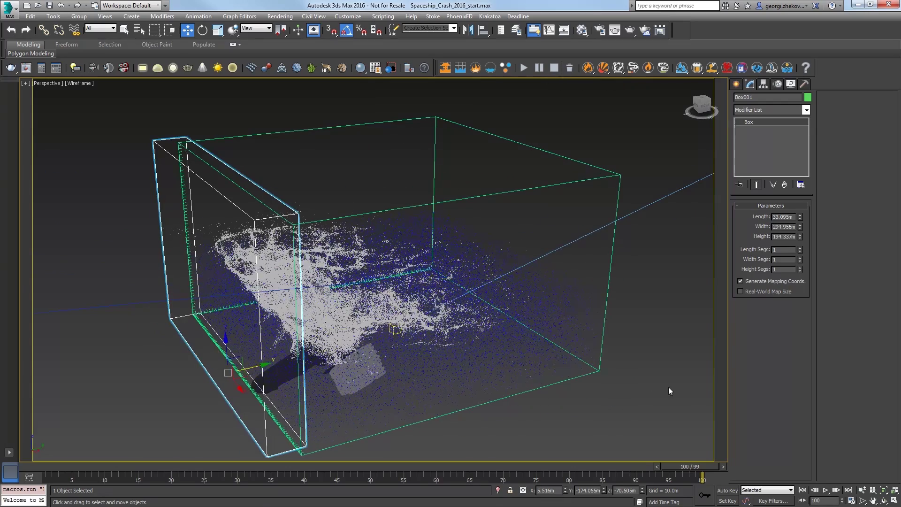
pyautogui.moveTo(662, 466); pyautogui.dragTo(288, 434)
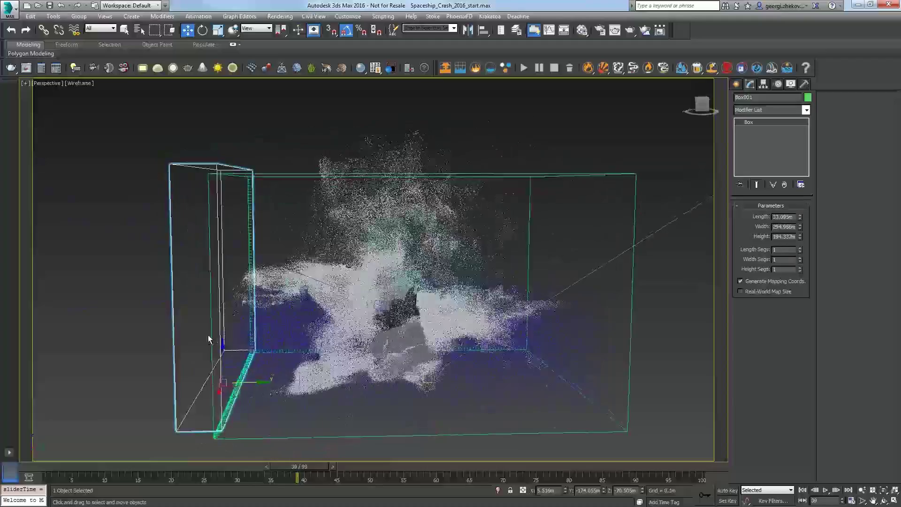
pyautogui.keyDown('alt'); pyautogui.moveTo(233, 277); pyautogui.dragTo(37, 83, button='middle'); pyautogui.keyUp('alt')
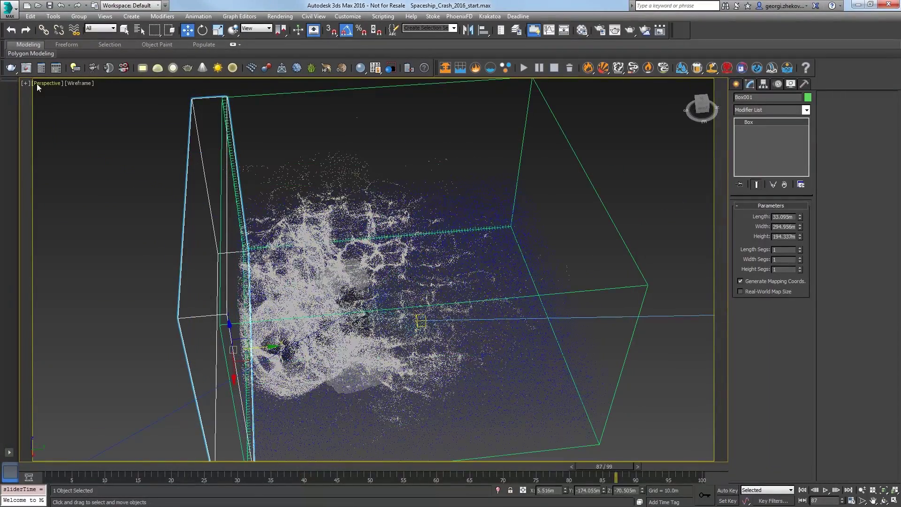
pyautogui.click(36, 84)
pyautogui.moveTo(141, 94)
pyautogui.click(195, 93)
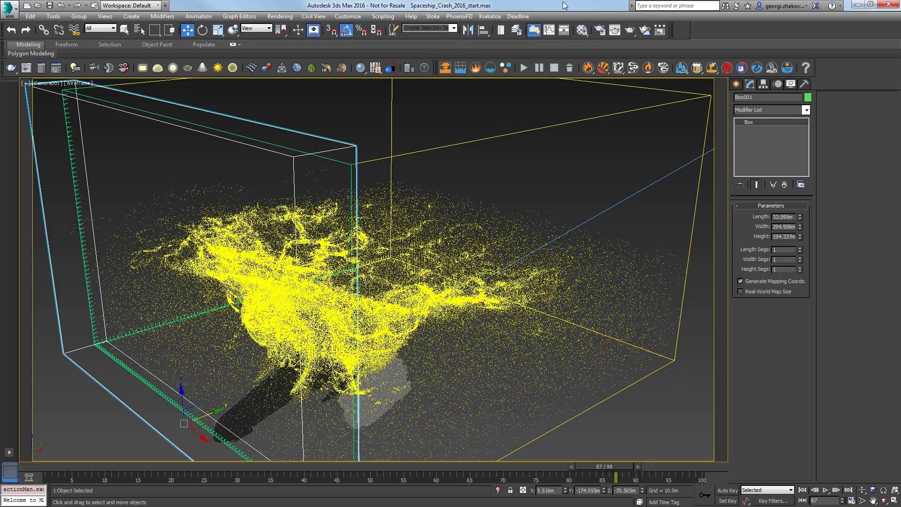
# Step: Set the render mode of both particle shaders, PHXFoam001 and PHXFoam002, to Point
pyautogui.click(53, 15)
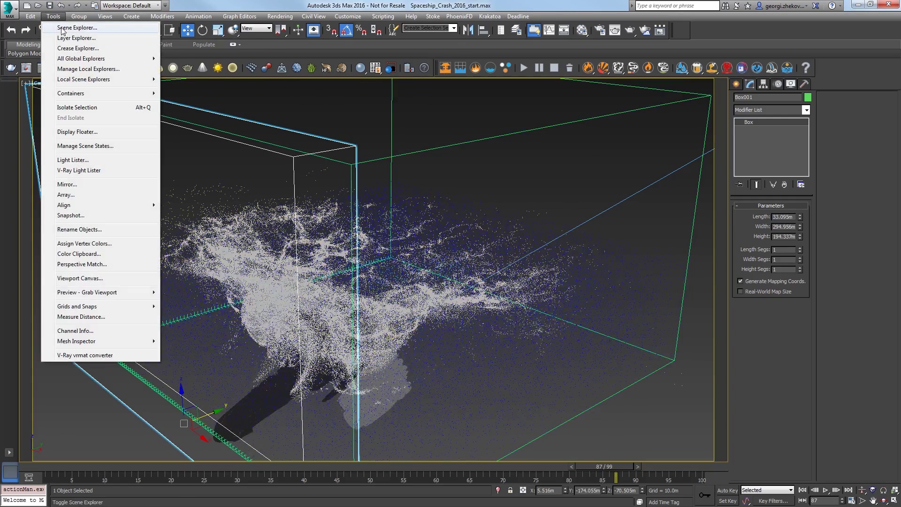
pyautogui.click(71, 24)
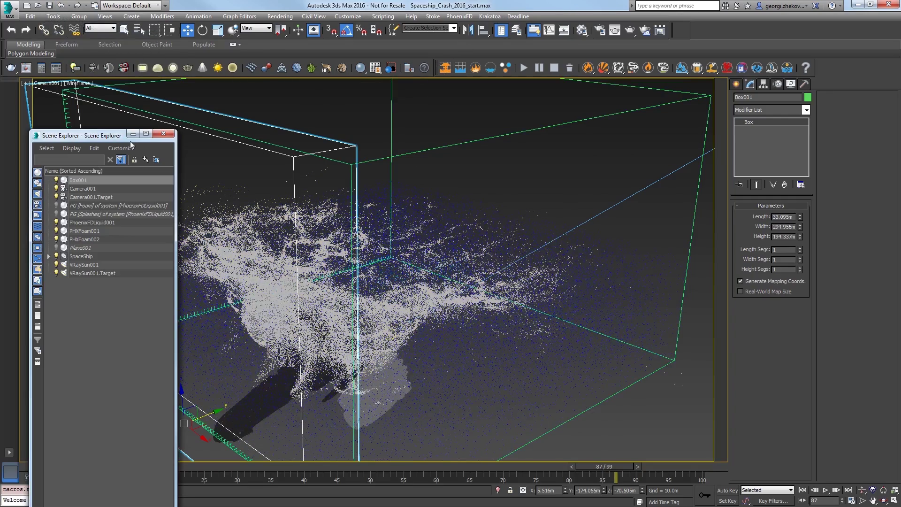
pyautogui.click(84, 230)
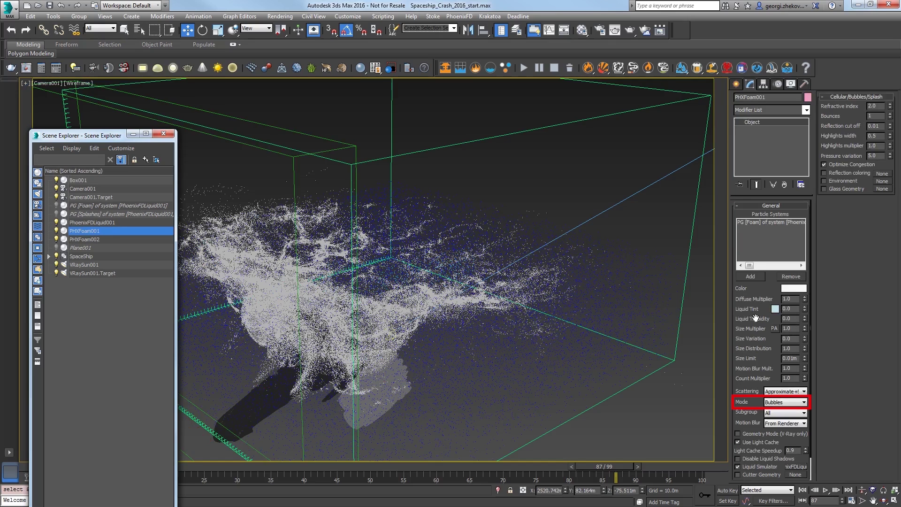
pyautogui.click(776, 402)
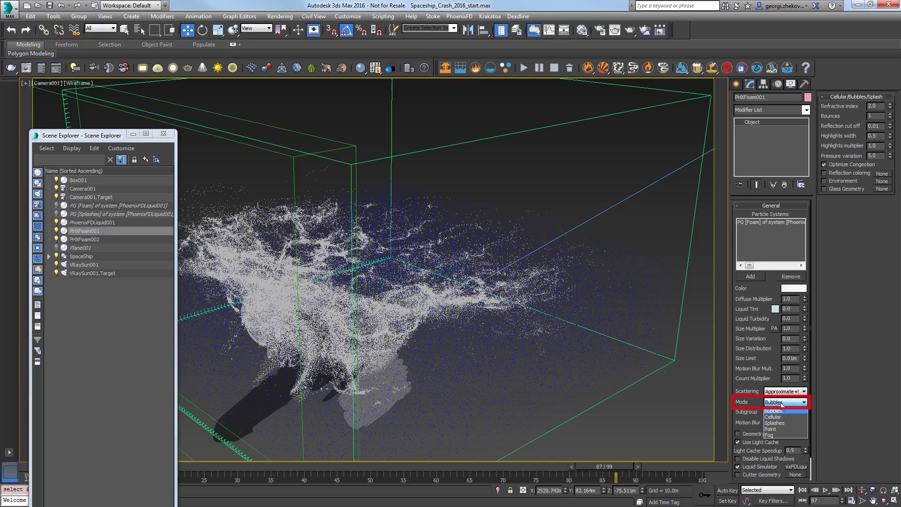
pyautogui.click(783, 429)
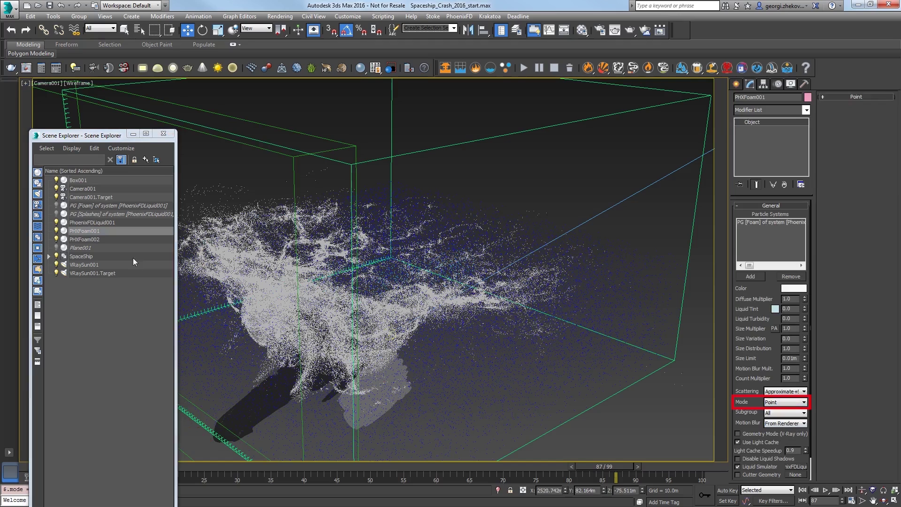
pyautogui.click(100, 240)
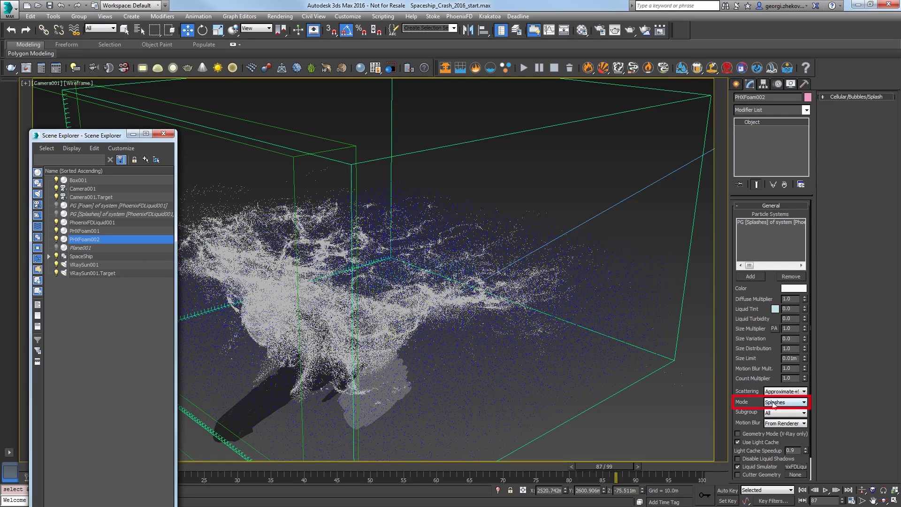
pyautogui.click(773, 403)
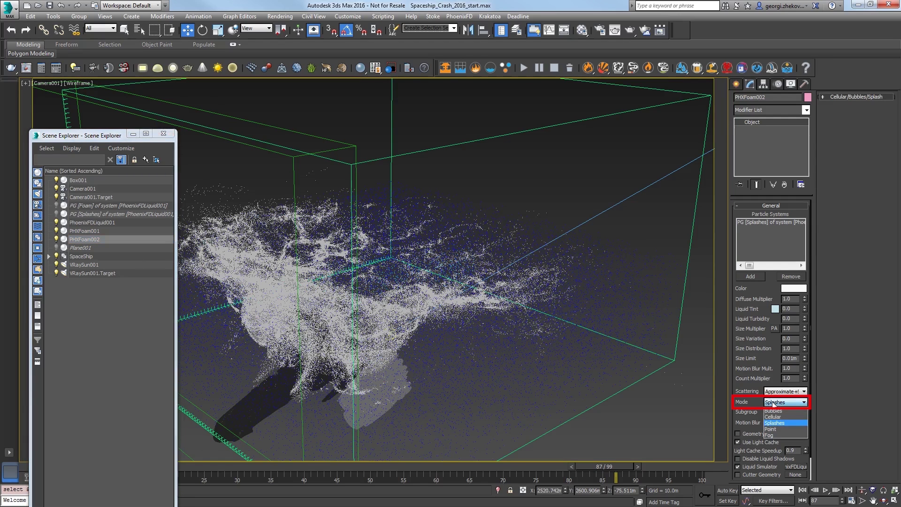
pyautogui.click(783, 429)
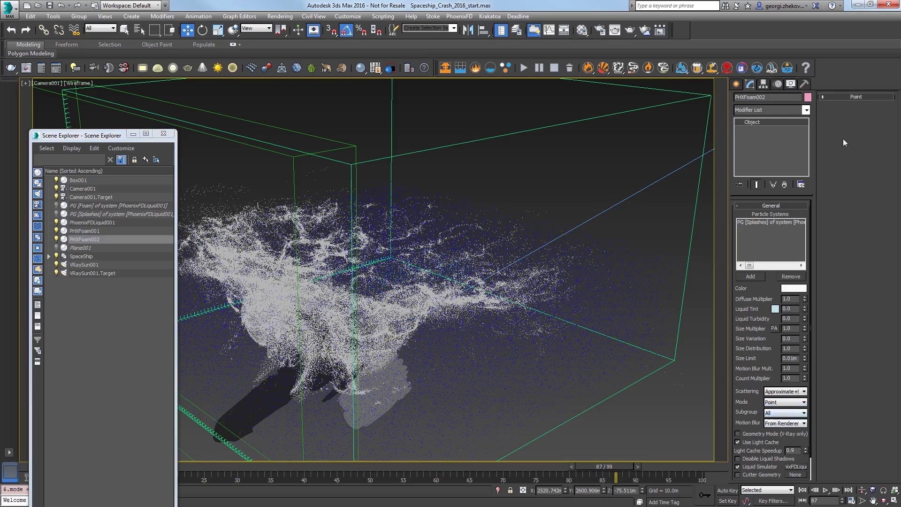
# Step: In the Point settings of PHXFoam002, set Point Alpha to 0.3 and Shadow Strength to 20
pyautogui.click(838, 97)
pyautogui.moveTo(872, 115); pyautogui.dragTo(884, 115)
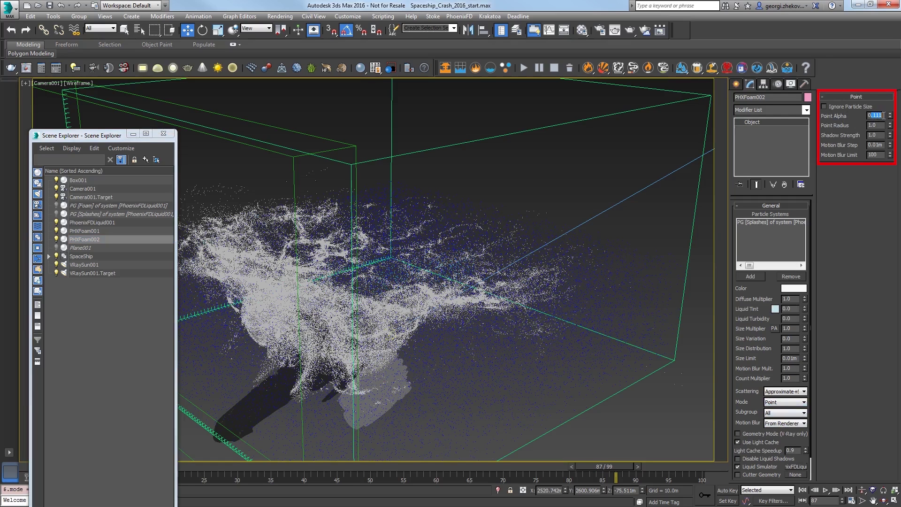
pyautogui.write('3')
pyautogui.doubleClick(876, 136)
pyautogui.write('20')
pyautogui.press('Return')
# Step: Give PHXFoam001 a Point Alpha of 0.3 and a Shadow Strength of 20, and close the Scene Explorer
pyautogui.click(78, 231)
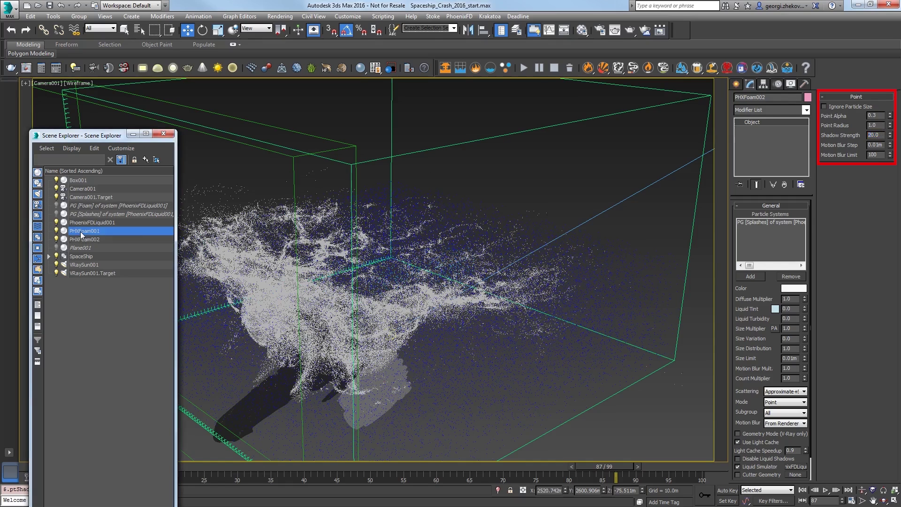
pyautogui.doubleClick(877, 115)
pyautogui.write('3')
pyautogui.press('Return')
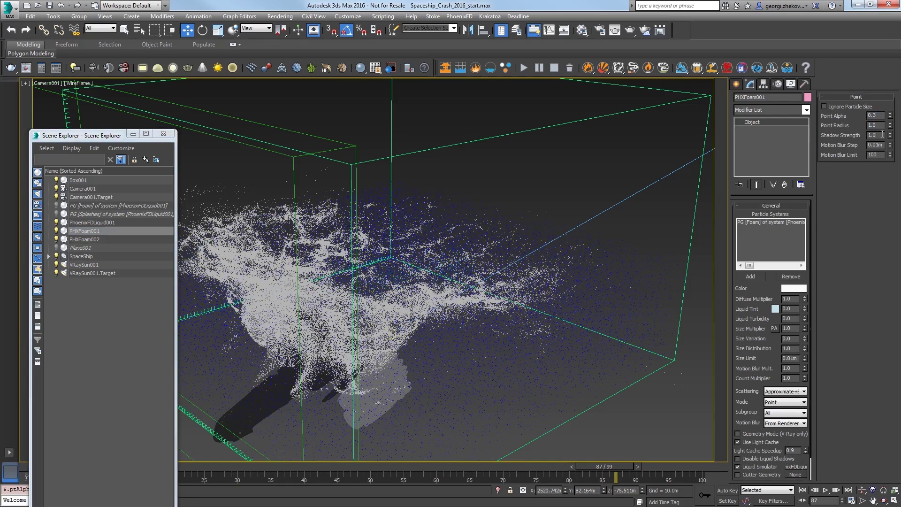
pyautogui.write('20')
pyautogui.press('Return')
pyautogui.click(163, 134)
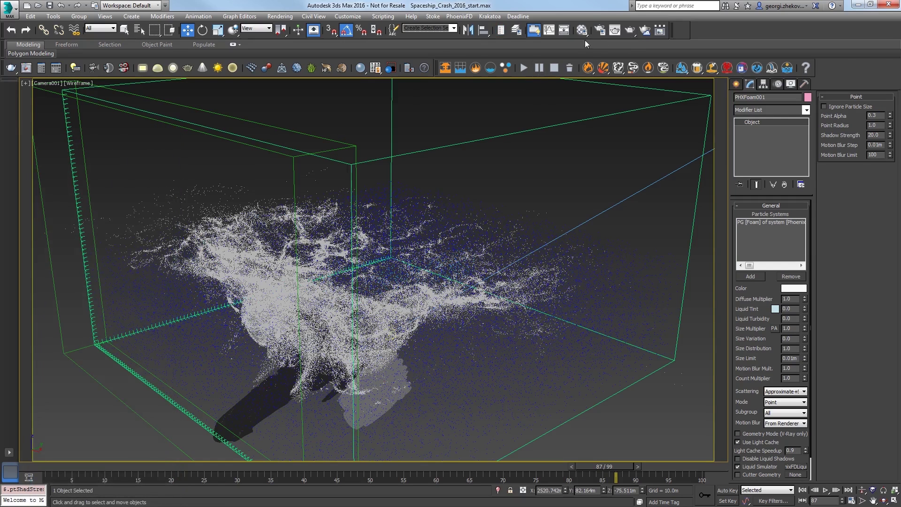
# Step: Render frame 87 from Camera001 with V-Ray and dismiss the Phoenix FD warning
pyautogui.press('F10')
pyautogui.click(392, 147)
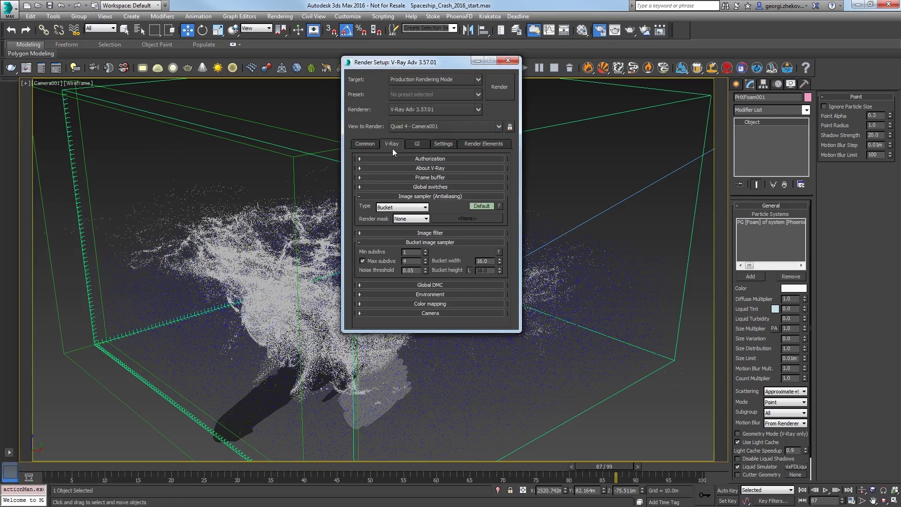
pyautogui.click(495, 86)
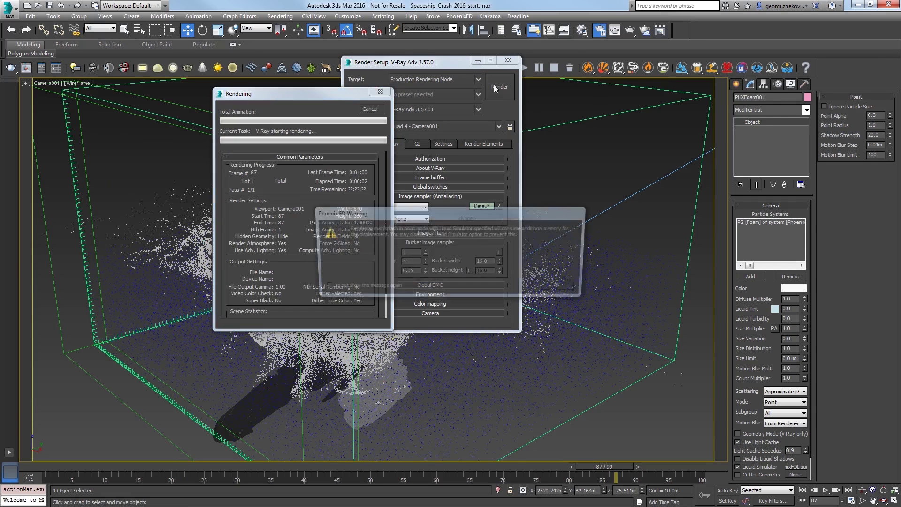
pyautogui.click(563, 287)
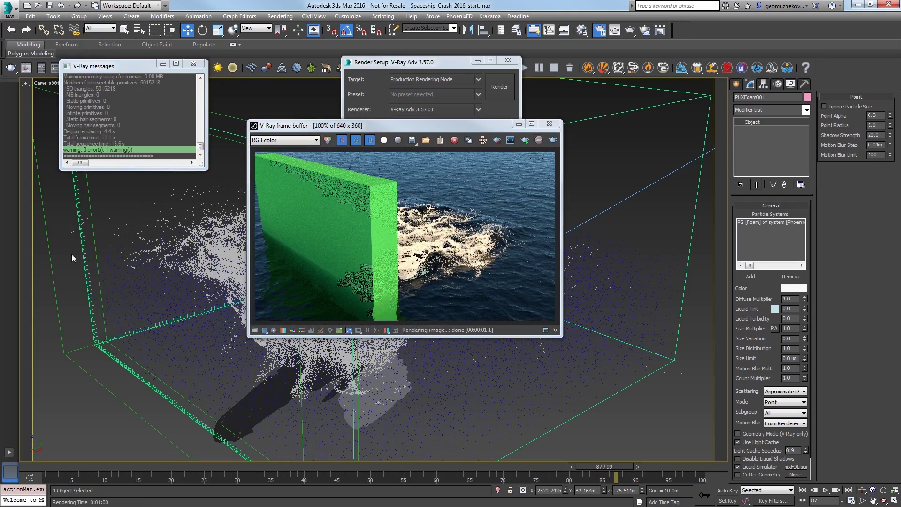
# Step: Disable Renderable in the object properties of the box at the grid's side, and render the frame again
pyautogui.click(55, 247)
pyautogui.rightClick(53, 249)
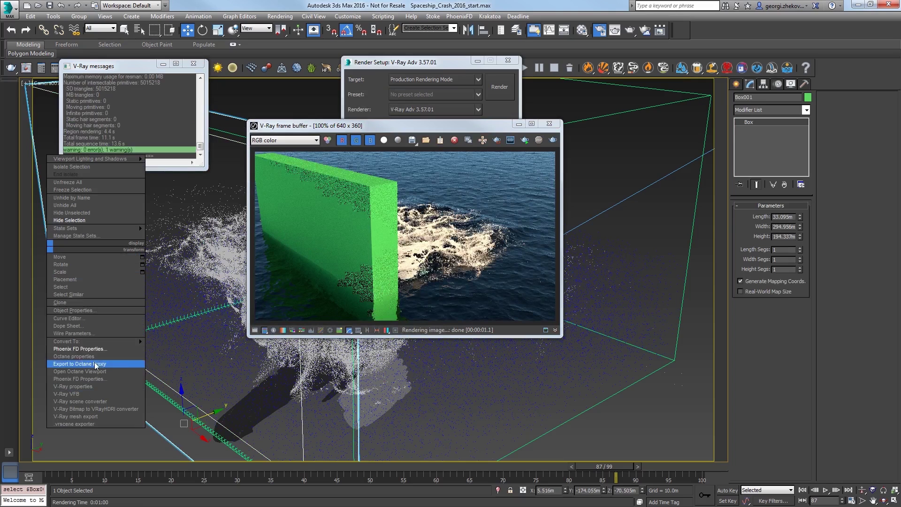
pyautogui.click(73, 311)
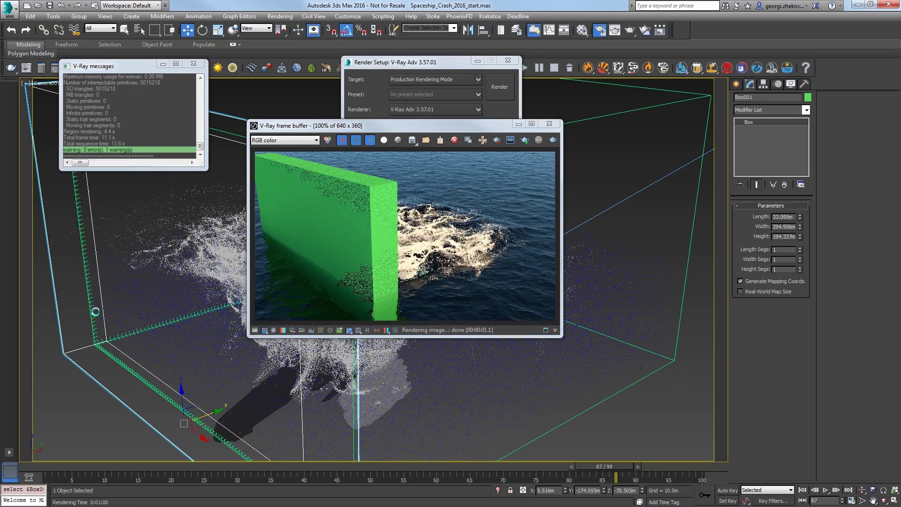
pyautogui.click(475, 241)
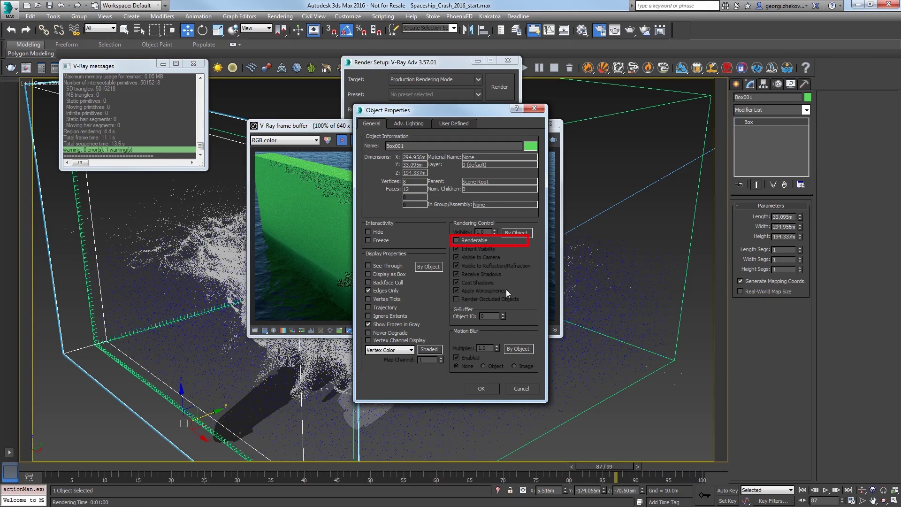
pyautogui.click(481, 389)
pyautogui.click(499, 90)
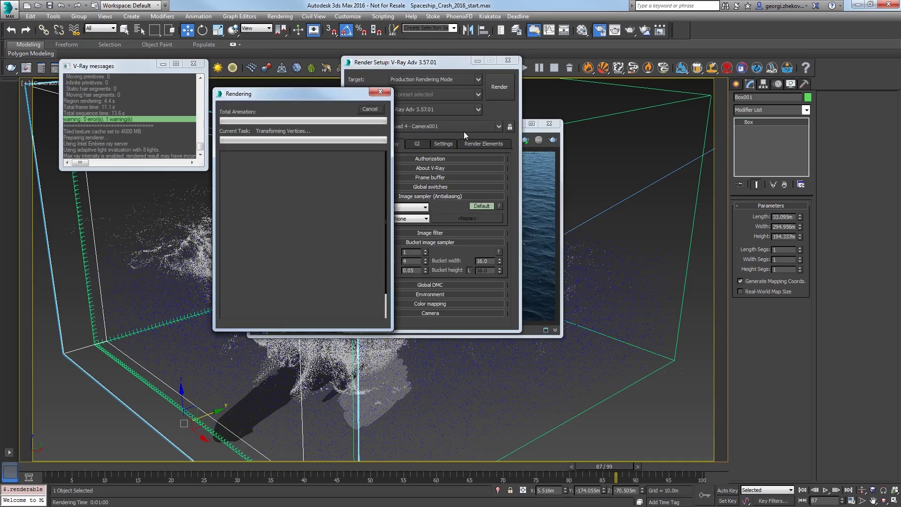